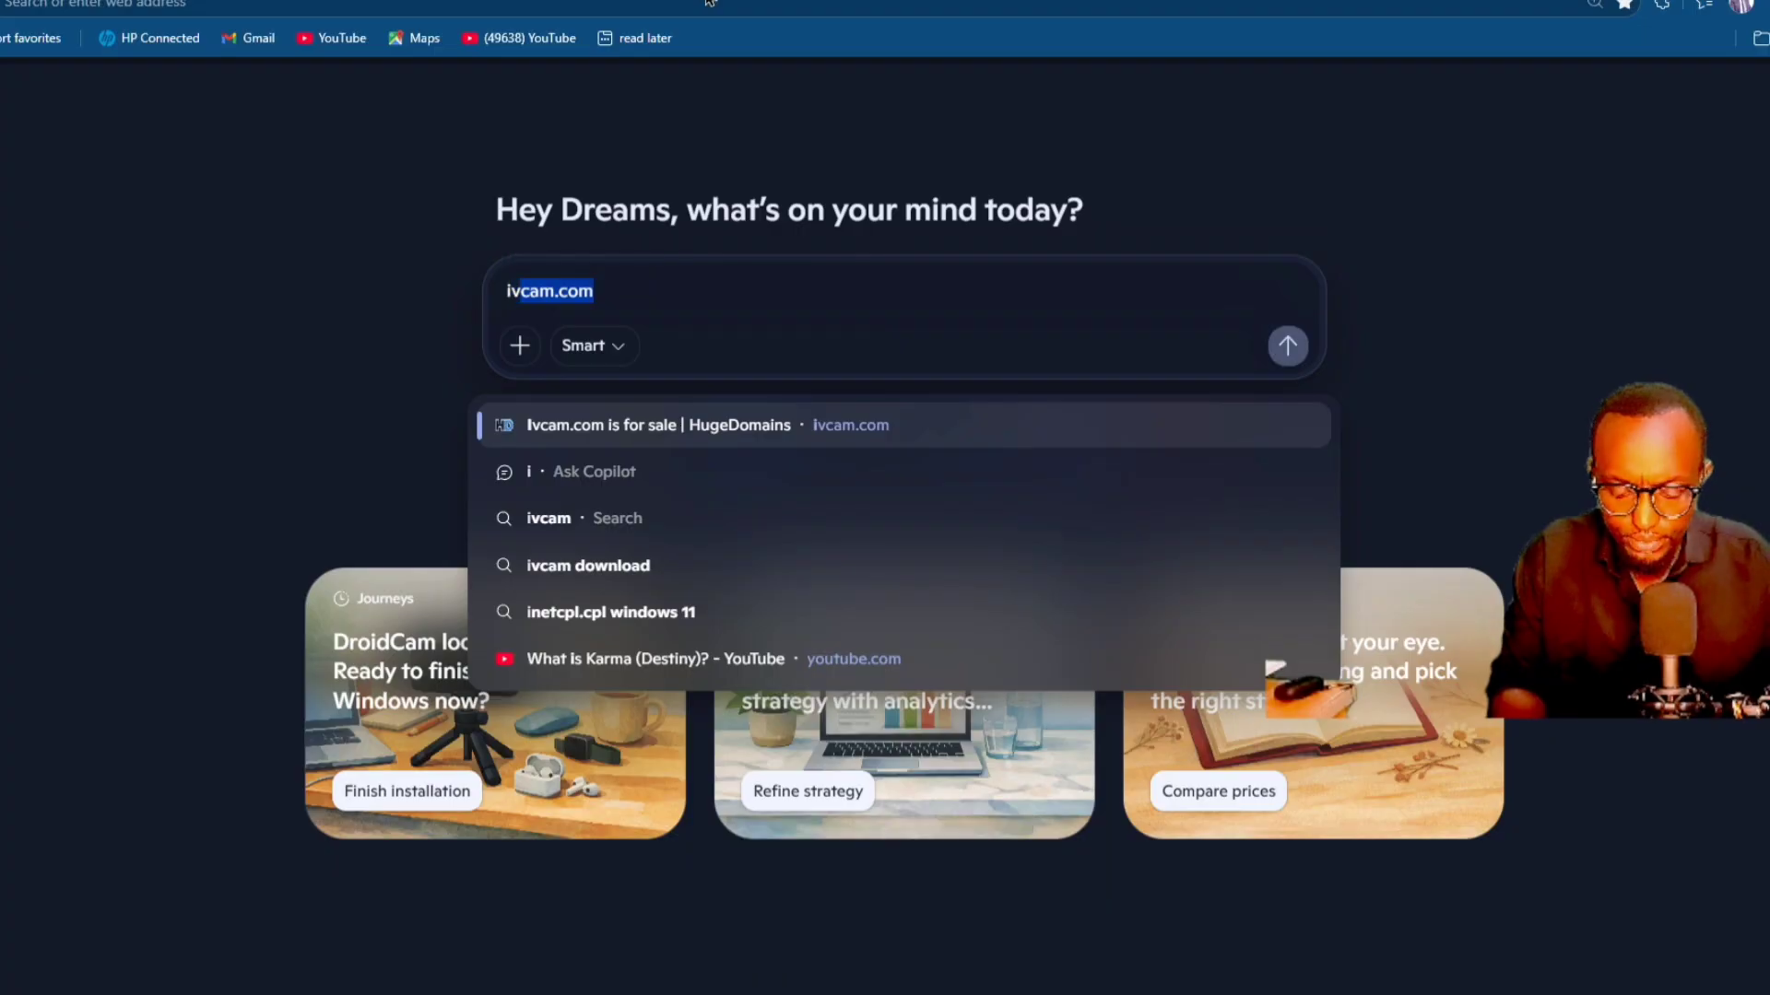
Search the web for "ivcam"
type("vcam")
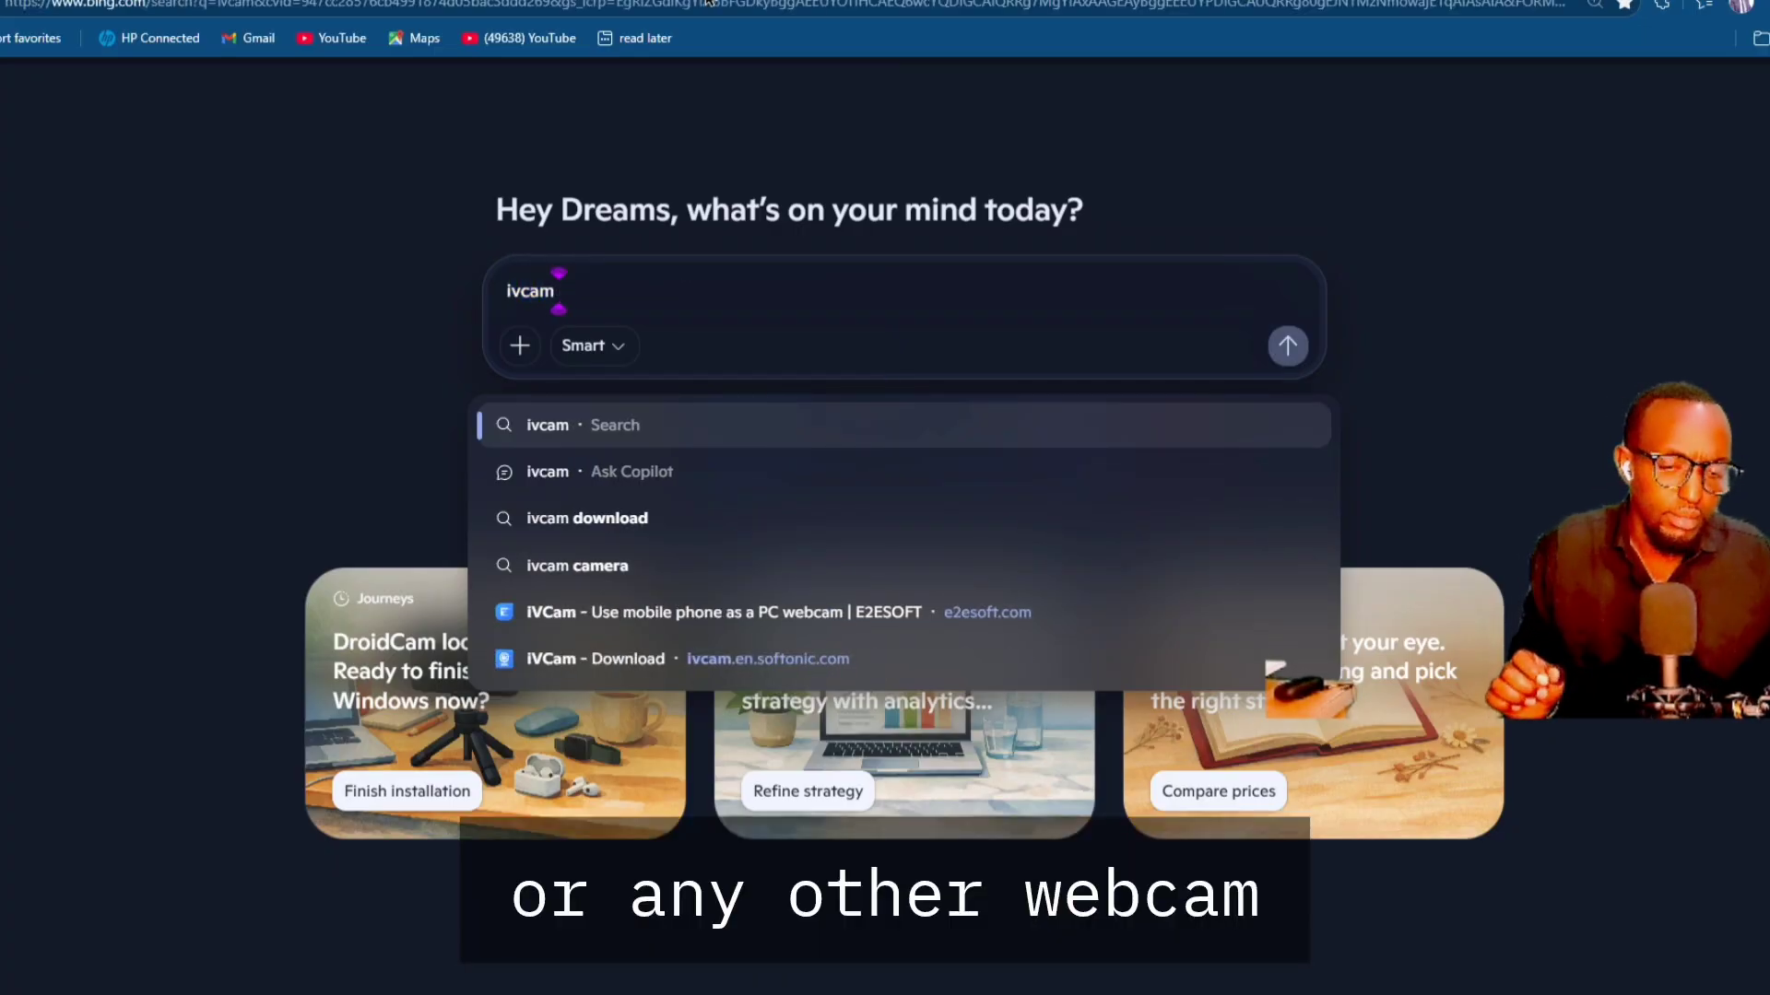
key("Return")
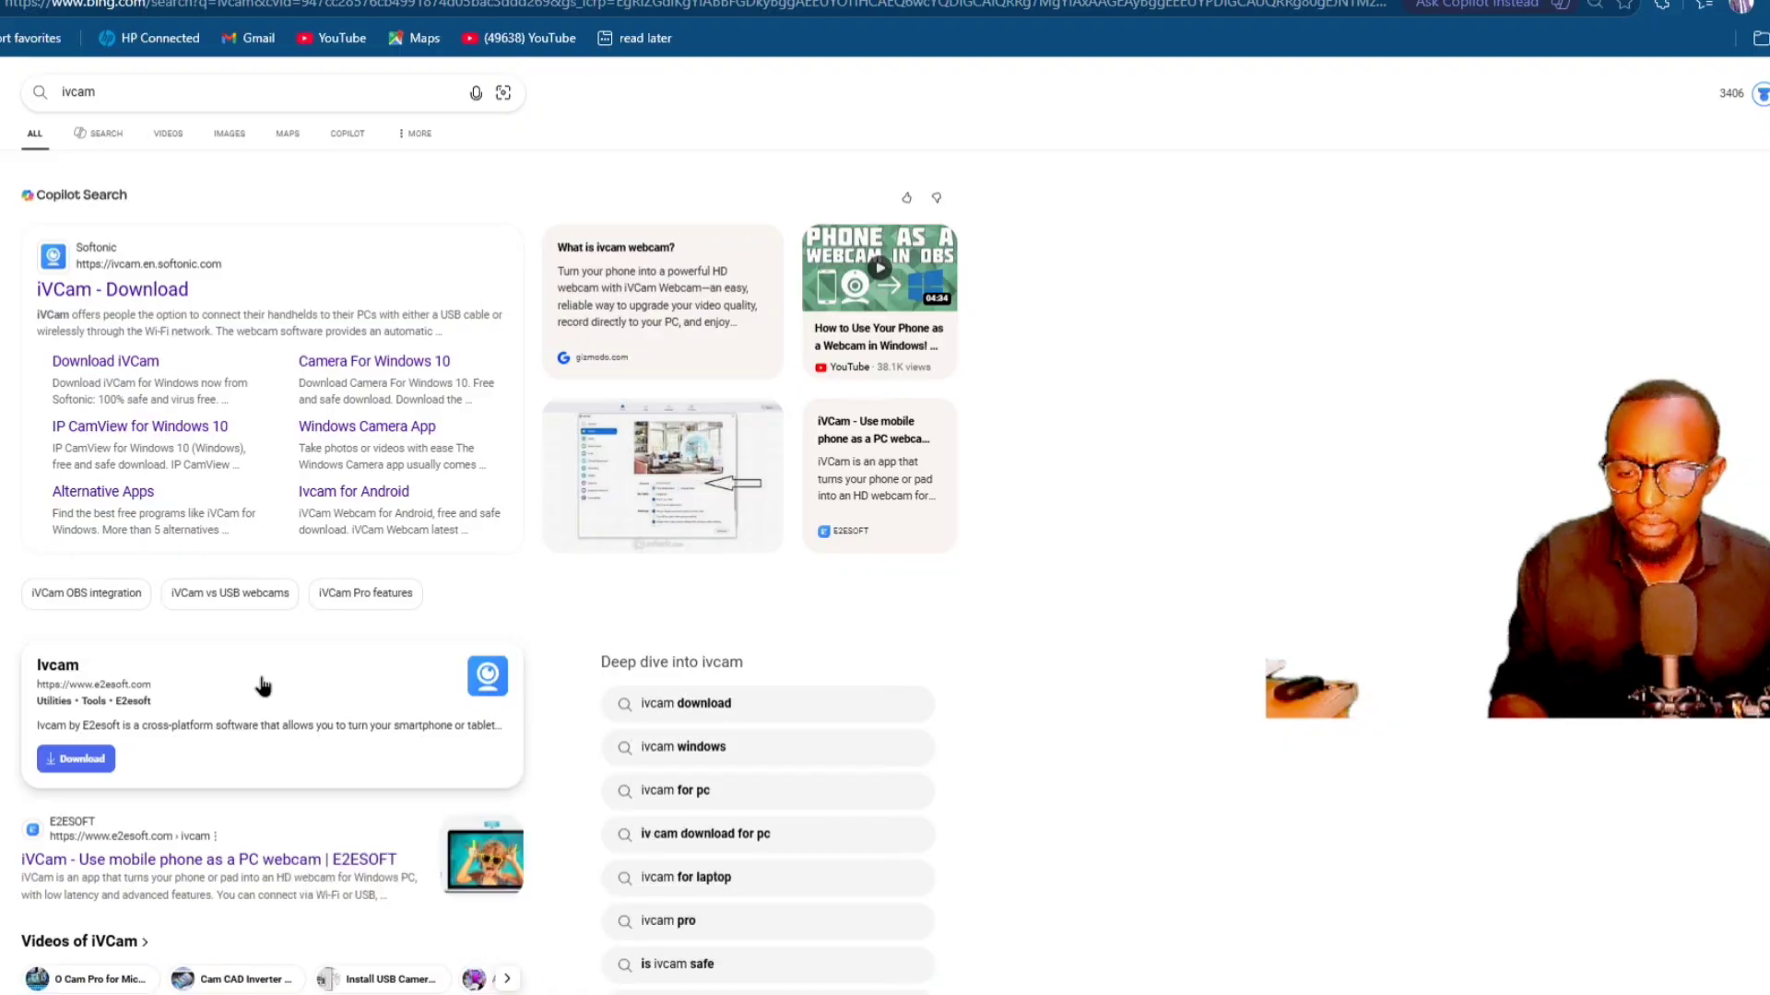
Examine the enlarged ivcam search results, including the E2ESOFT download entry and the setup tutorial videos
key("ctrl+plus")
key("ctrl+plus")
key("ctrl+plus")
scroll(293, 673, "up", 4)
scroll(347, 673, "down", 2)
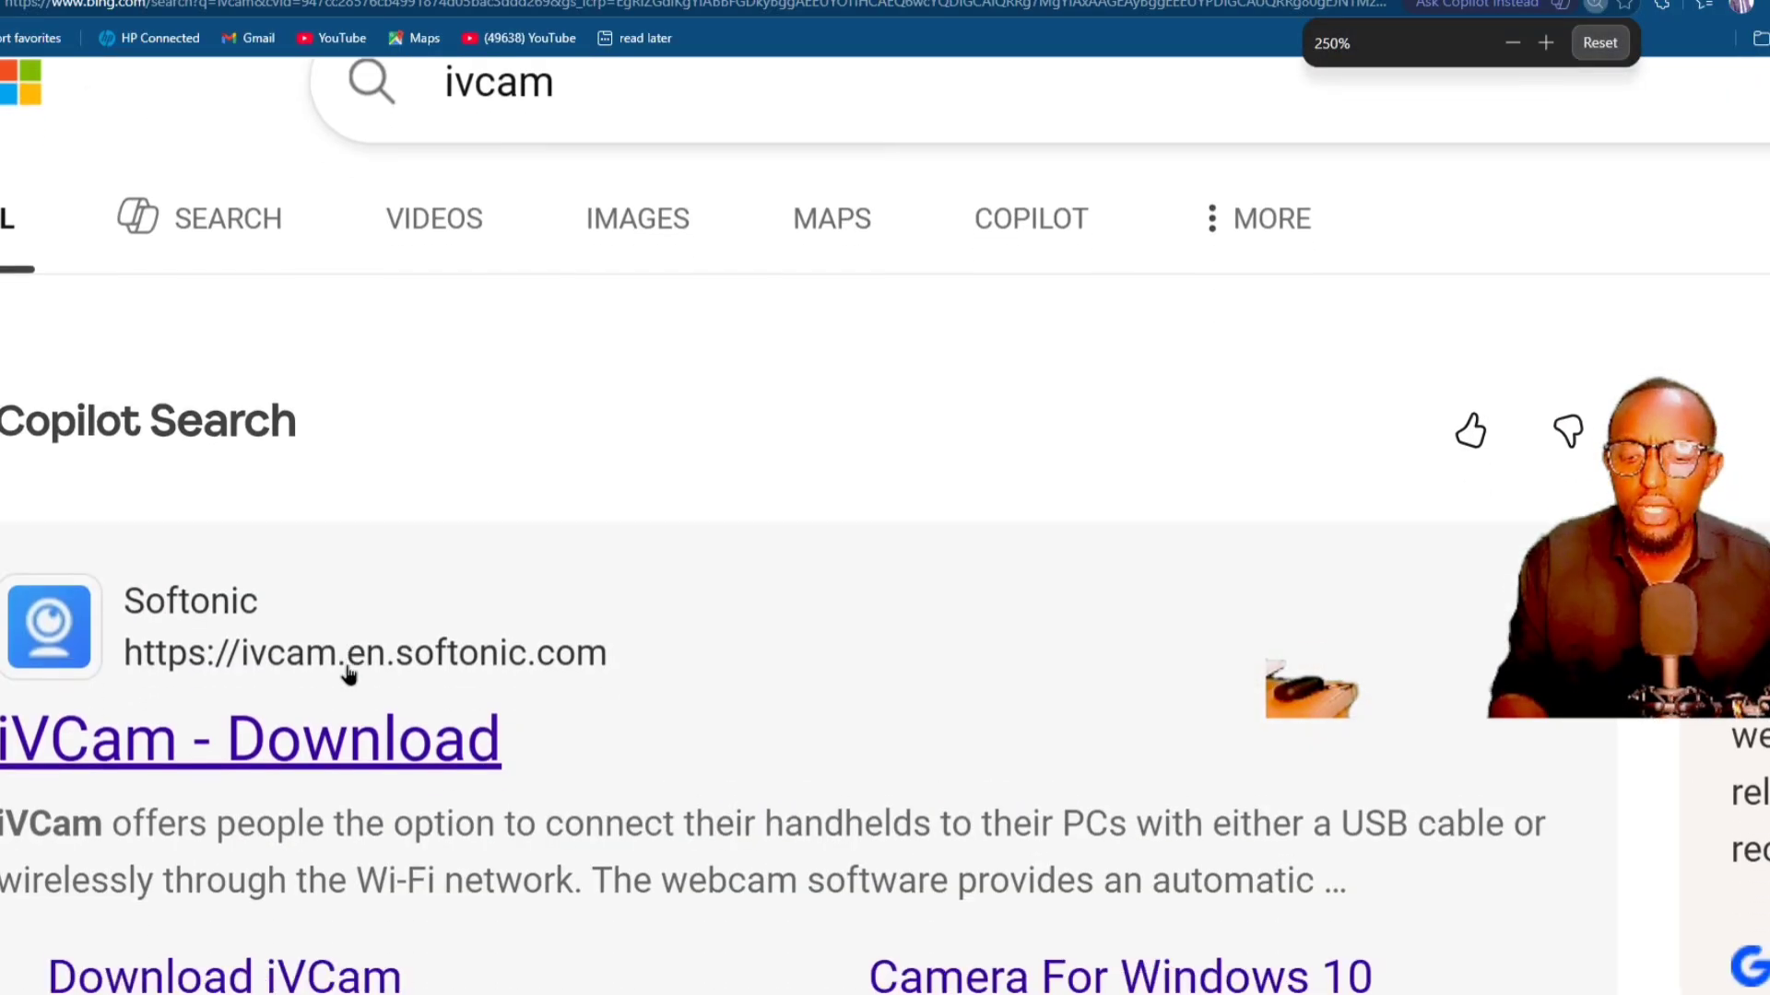
scroll(349, 673, "down", 2)
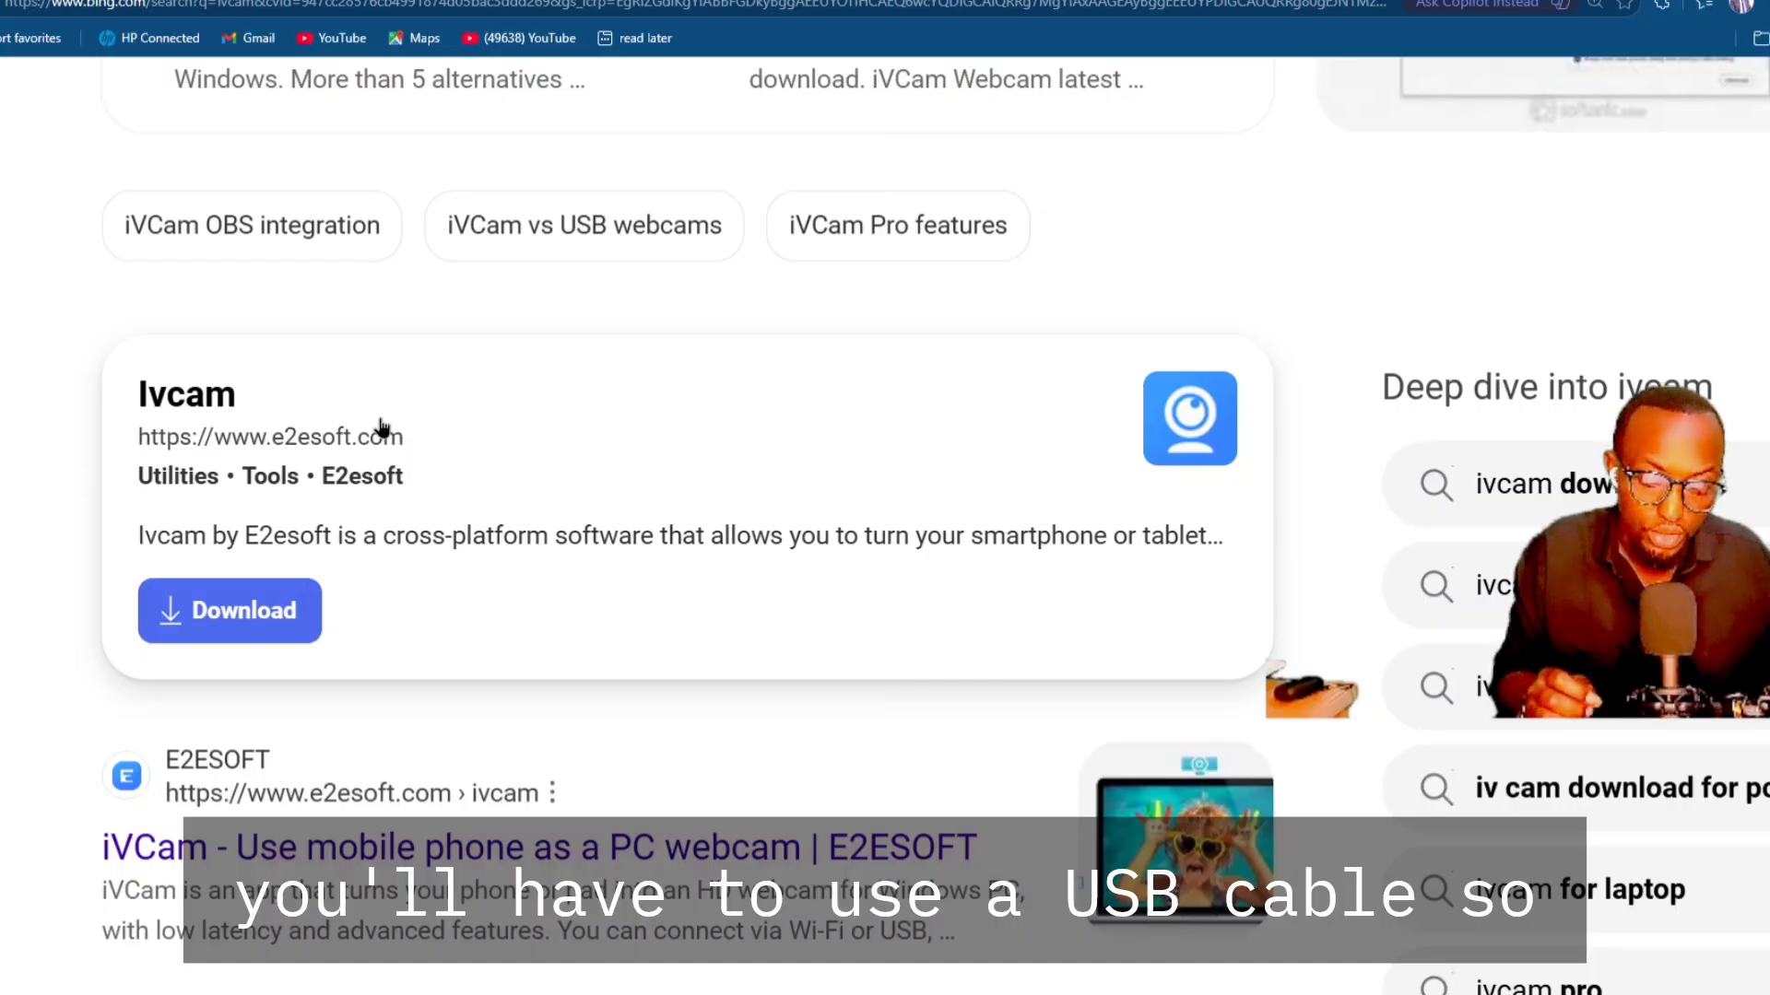
scroll(383, 426, "down", 8)
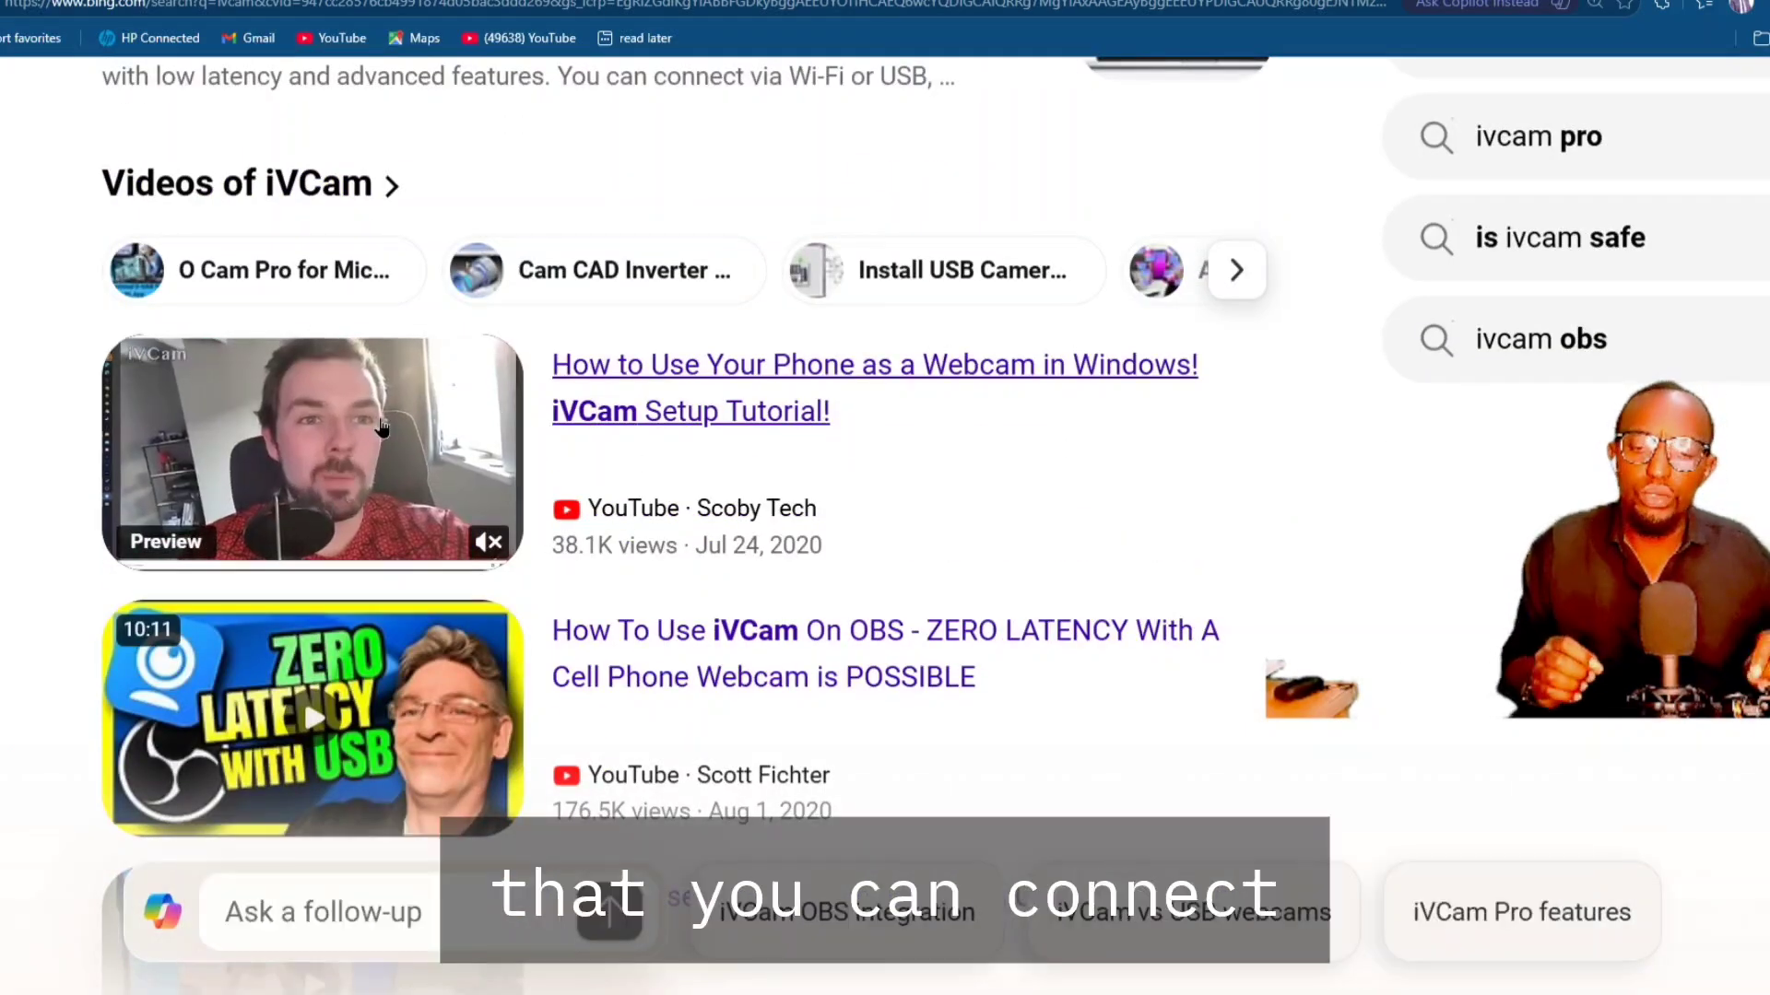
scroll(383, 427, "up", 4)
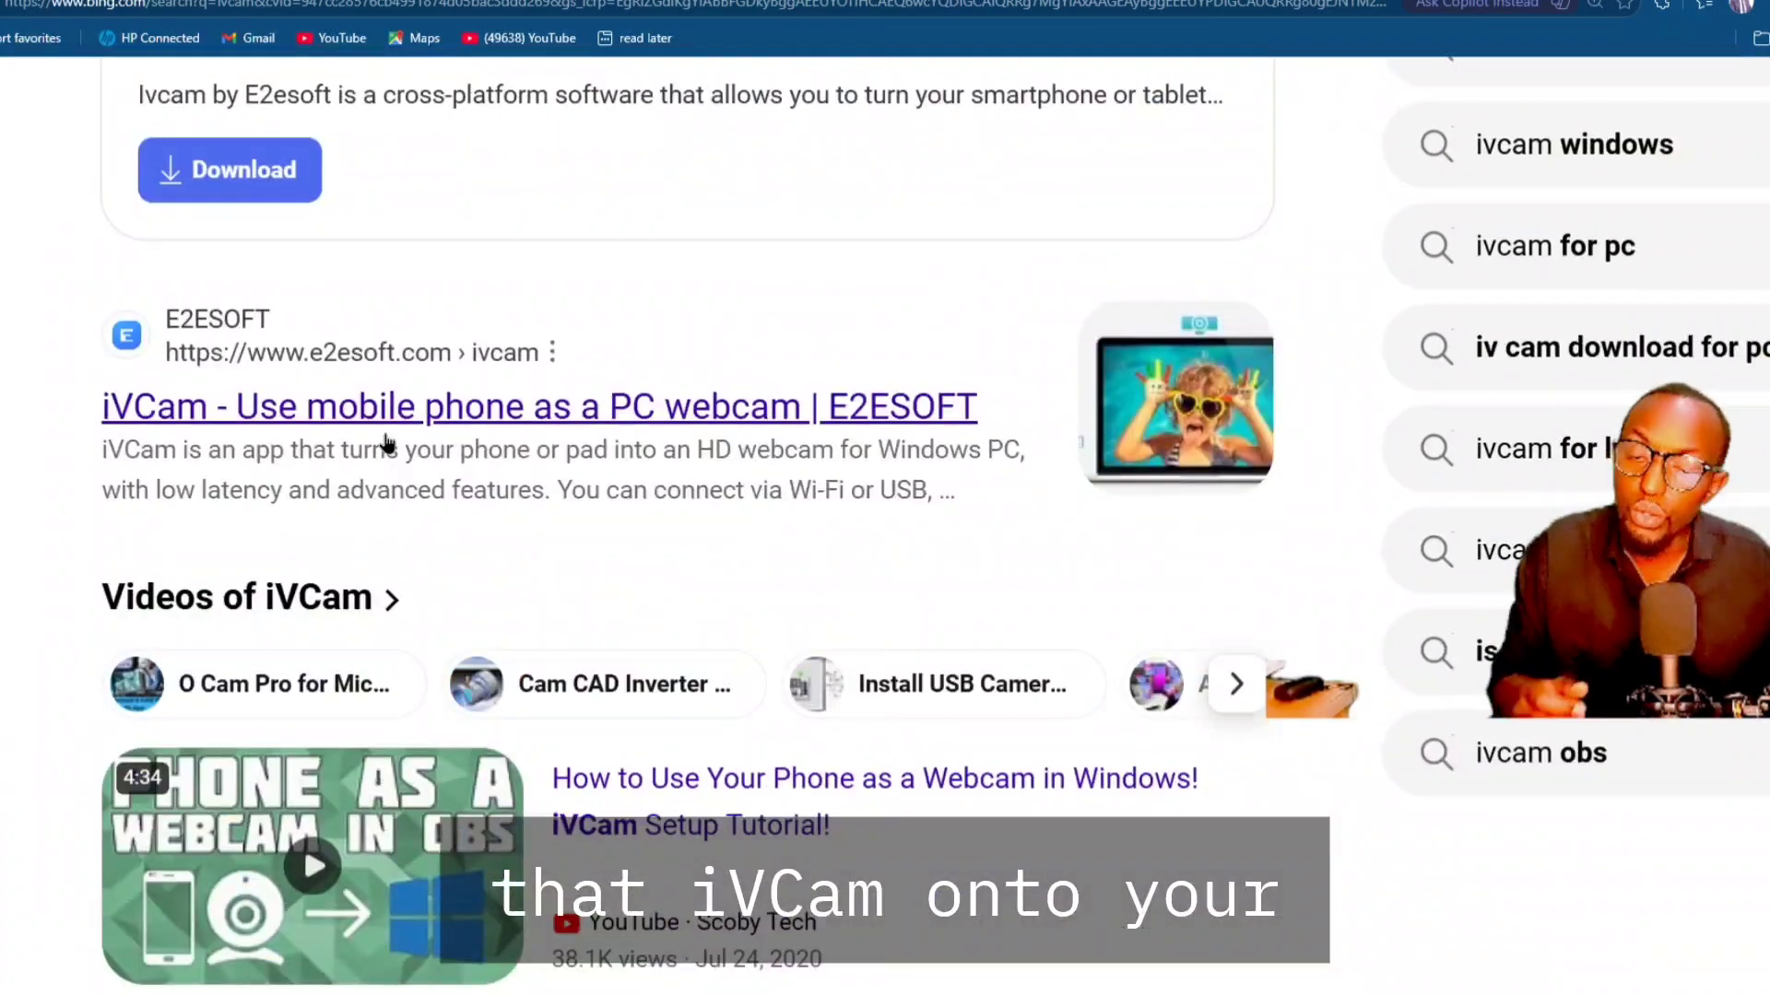
scroll(387, 443, "up", 5)
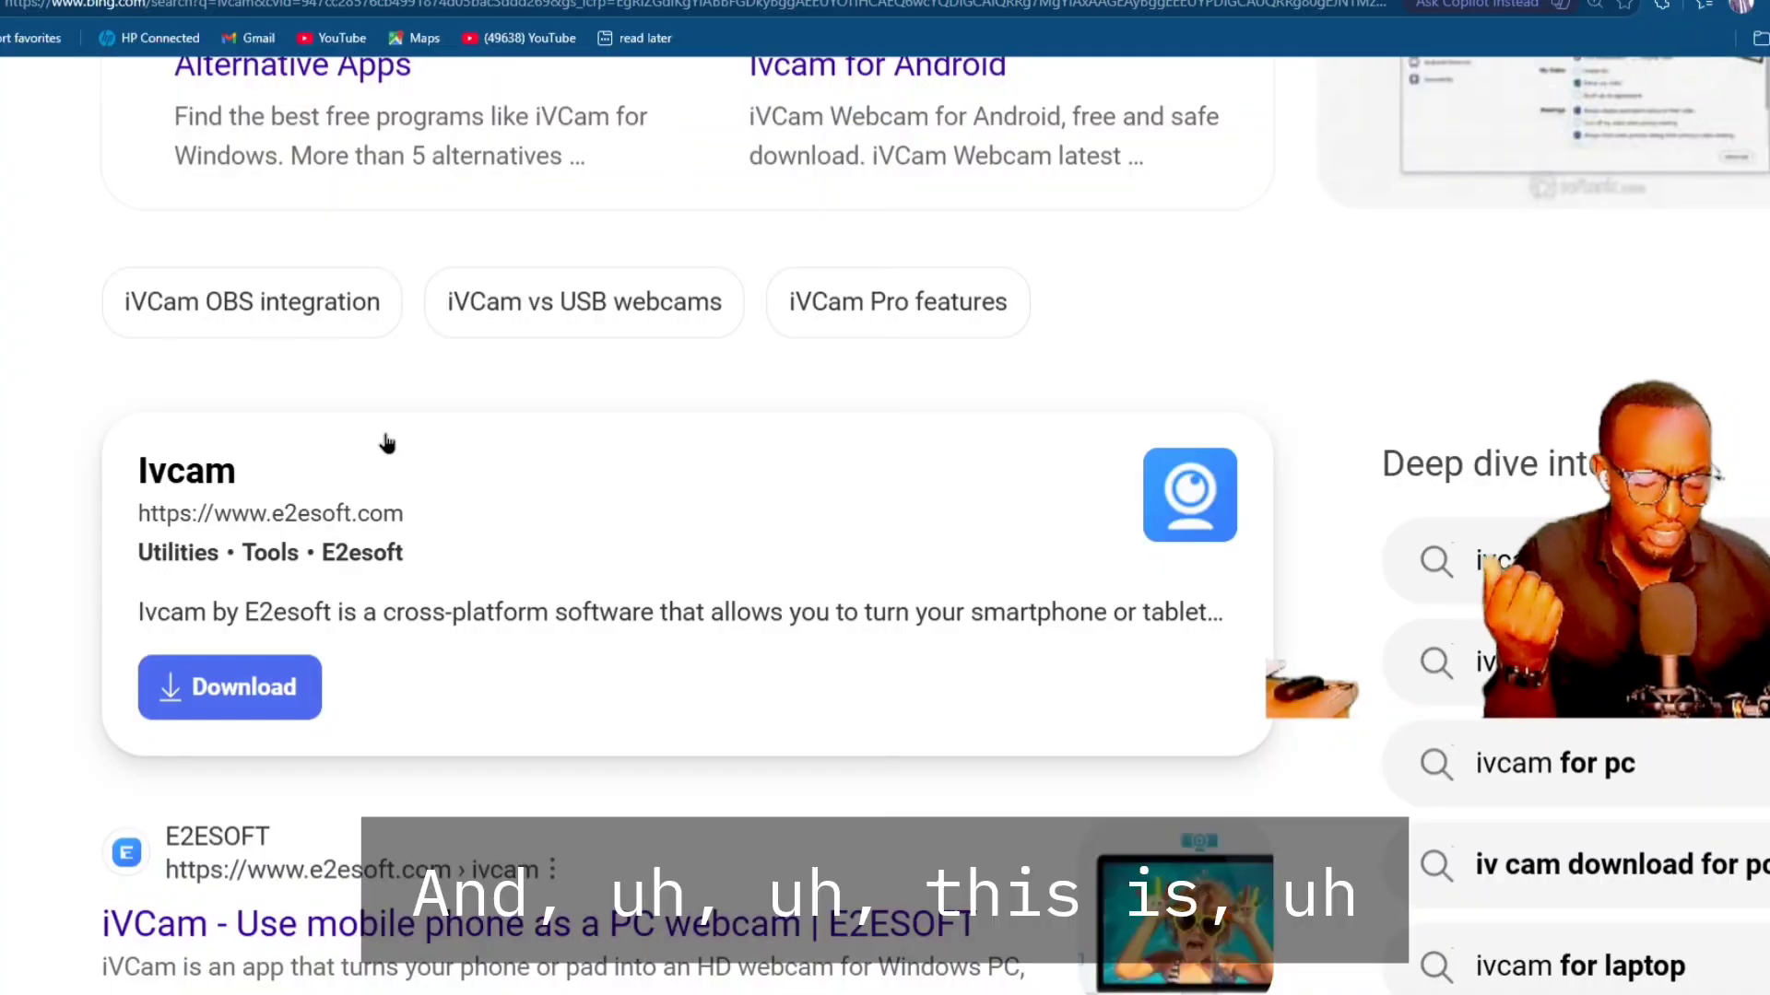
scroll(386, 447, "down", 1)
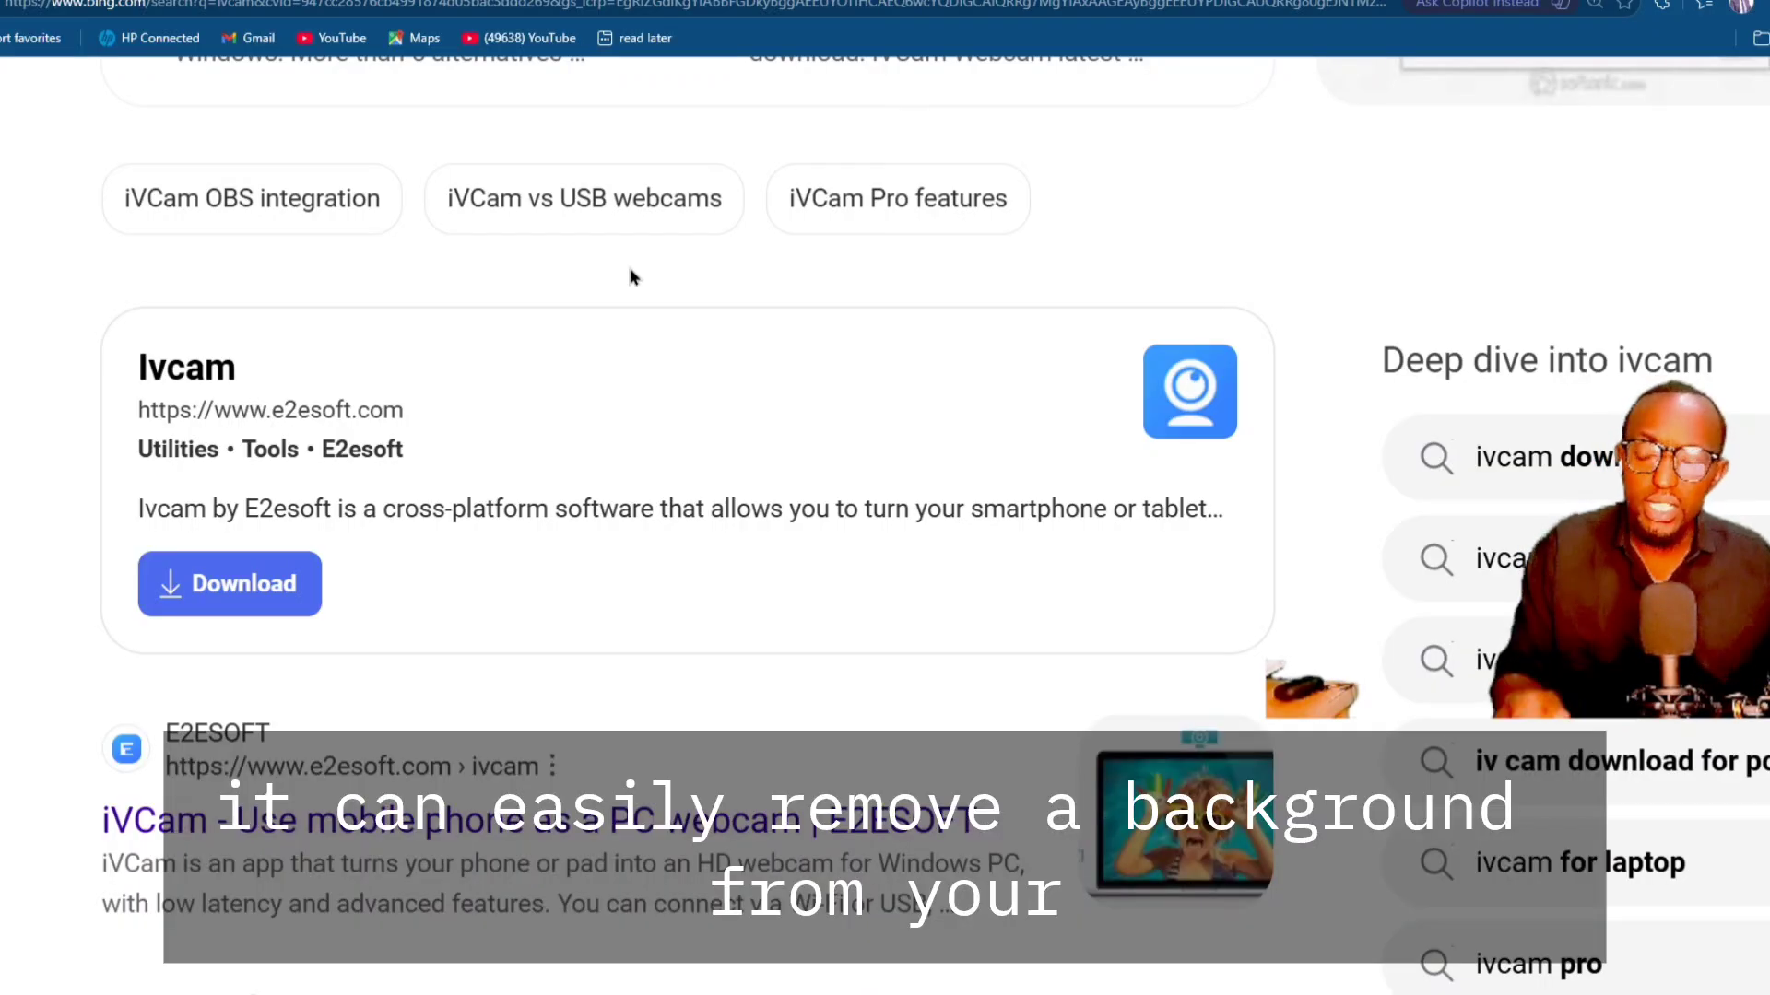
scroll(633, 276, "up", 4)
scroll(629, 281, "up", 4)
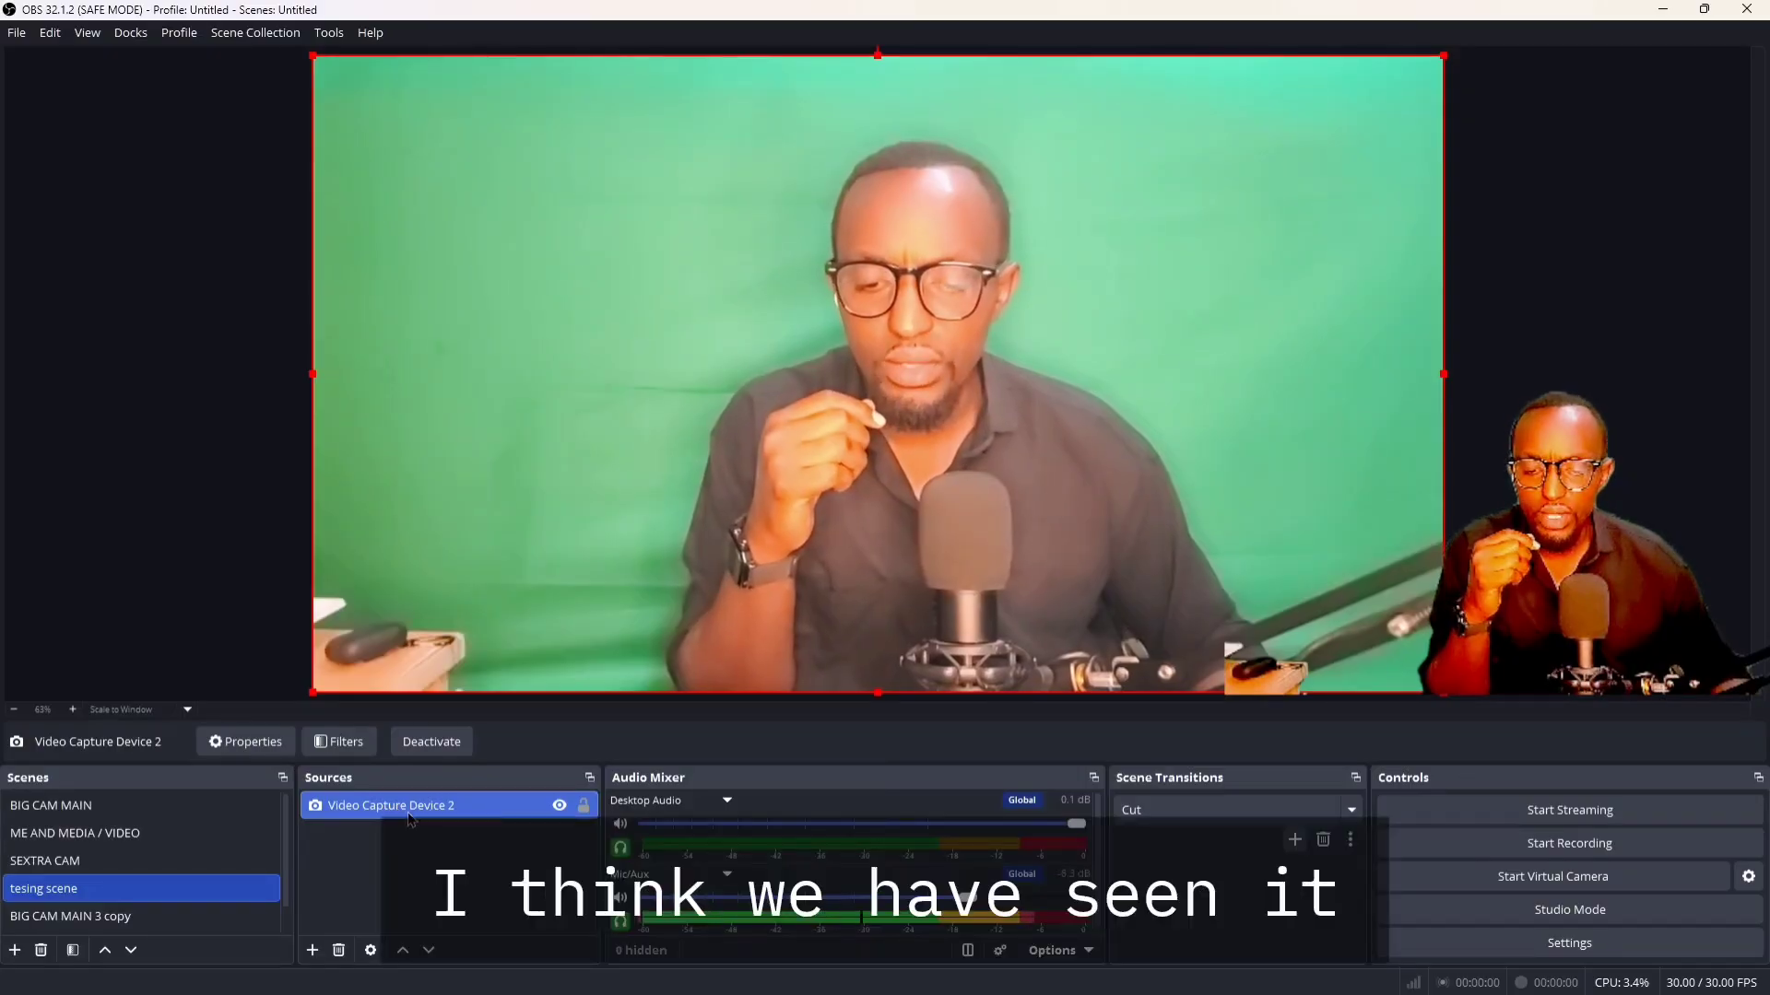
Add a Chroma Key effect filter with its default name to Video Capture Device 2 and set its similarity to 455
left_click(343, 743)
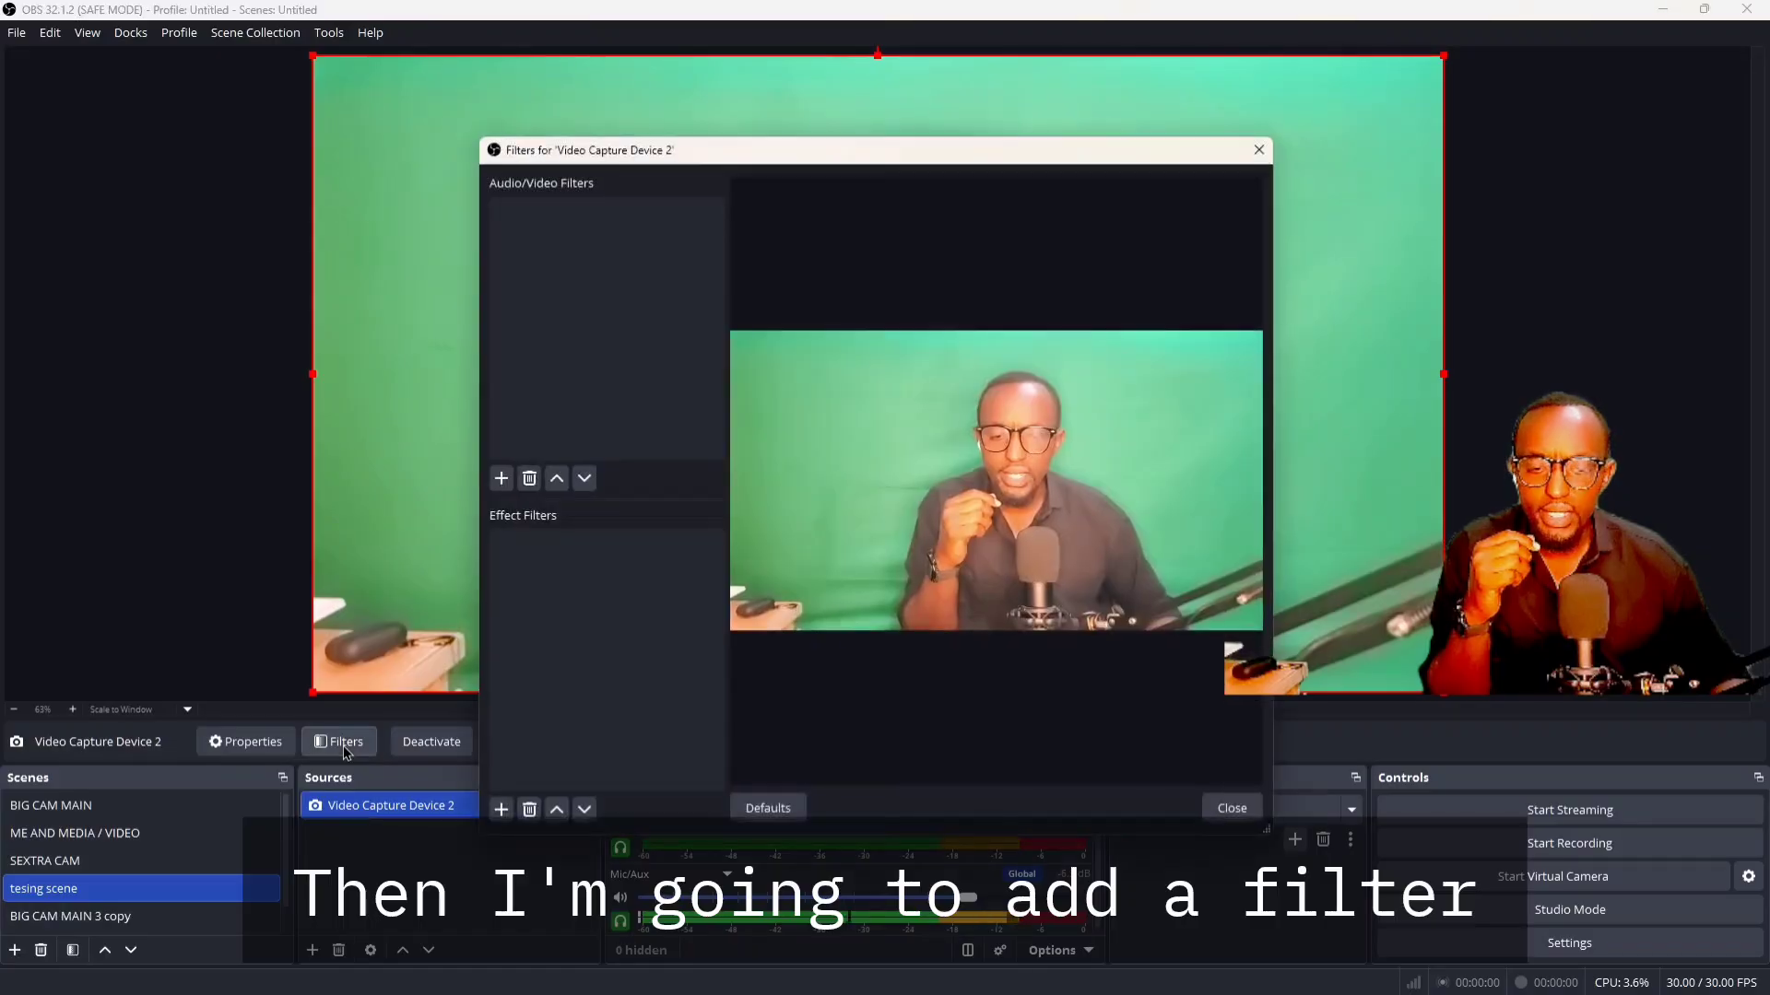
left_click(502, 810)
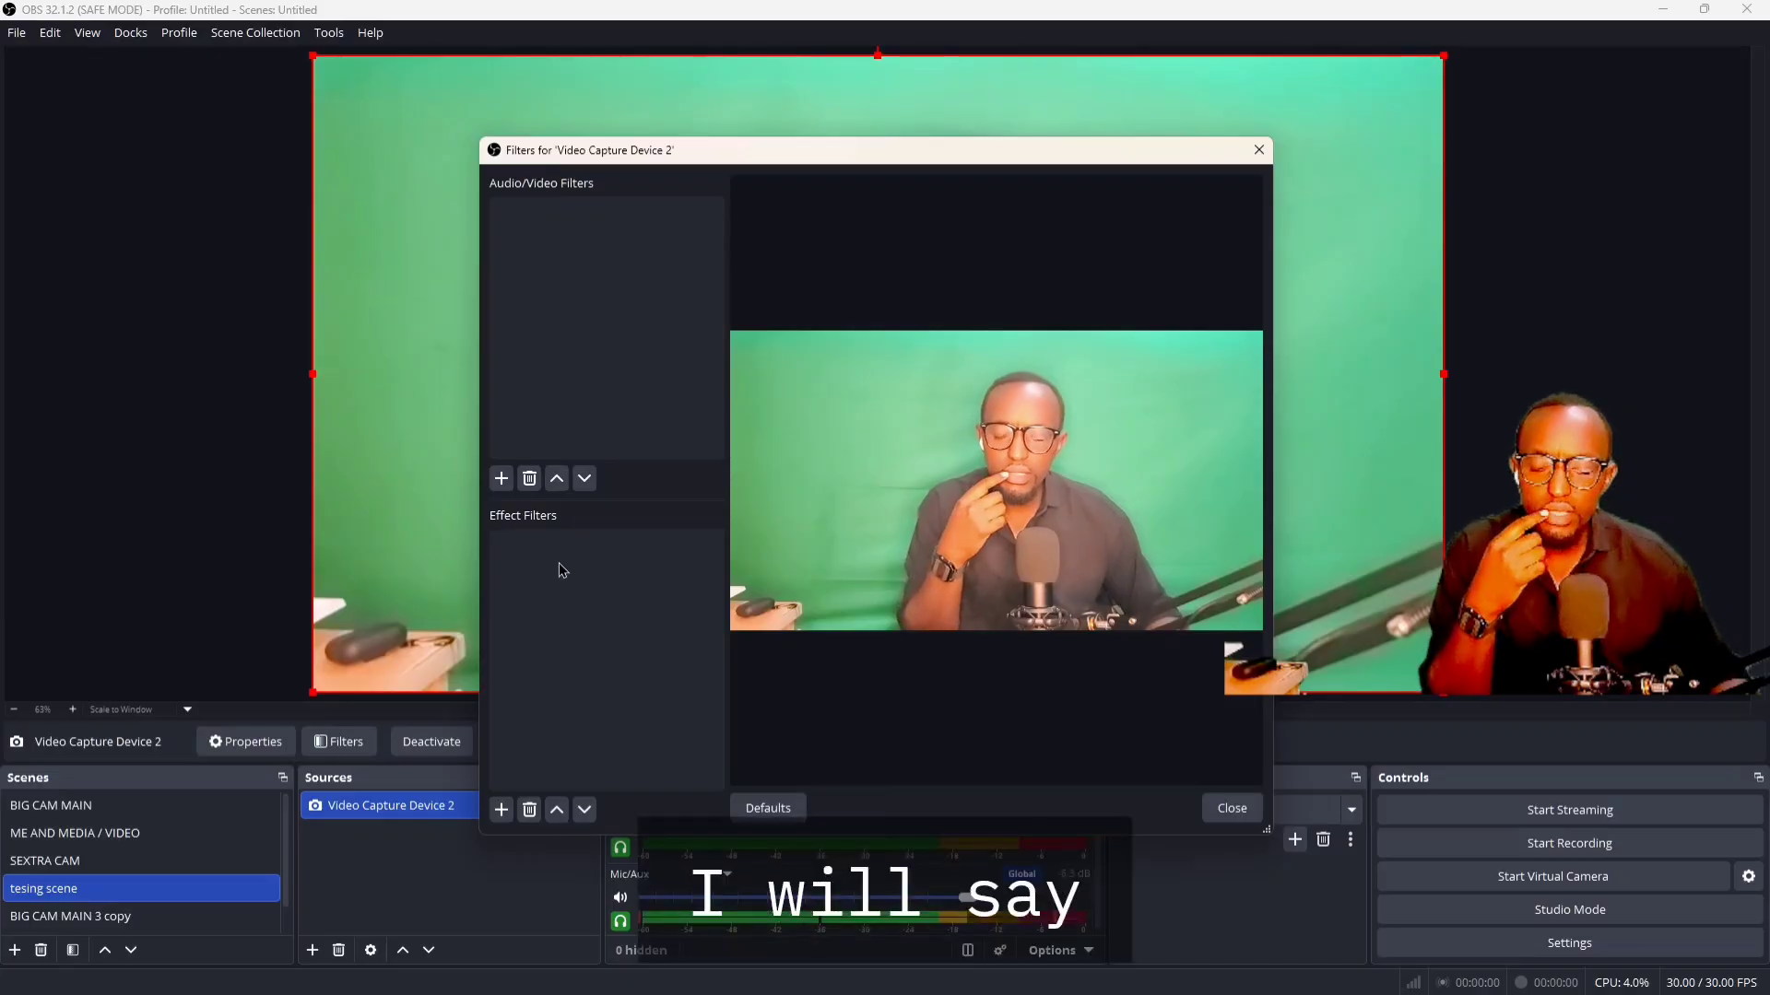
left_click(503, 813)
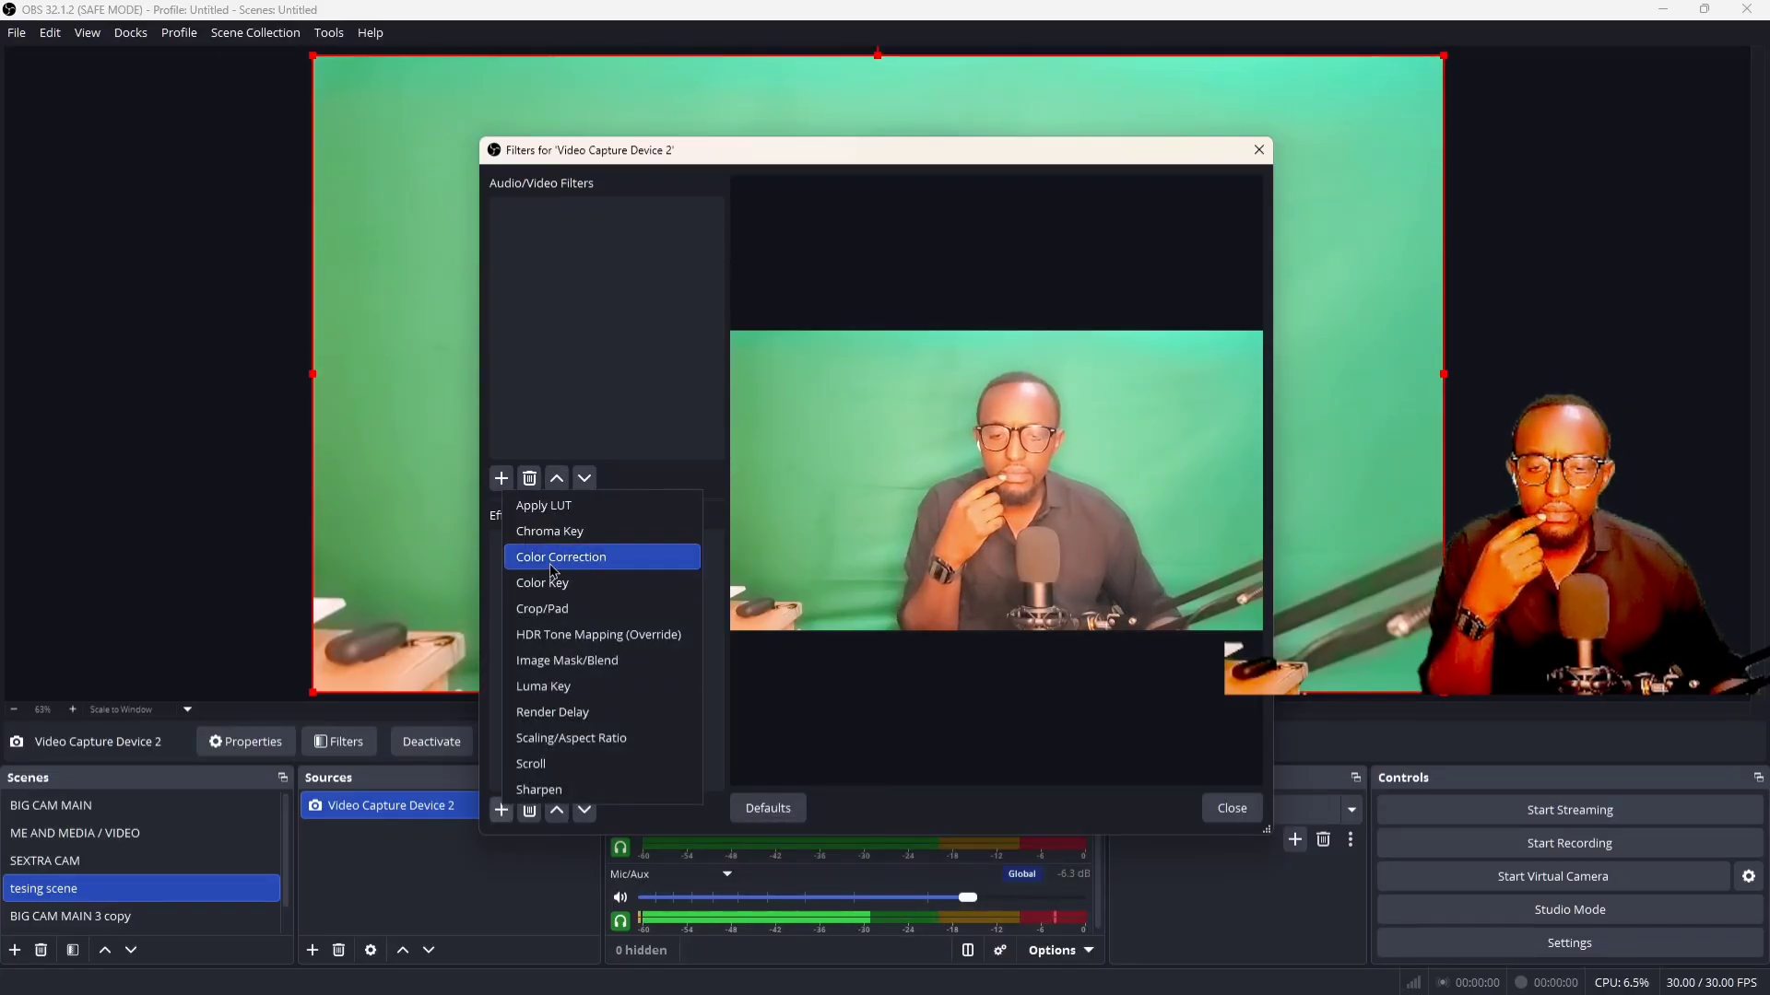
left_click(564, 535)
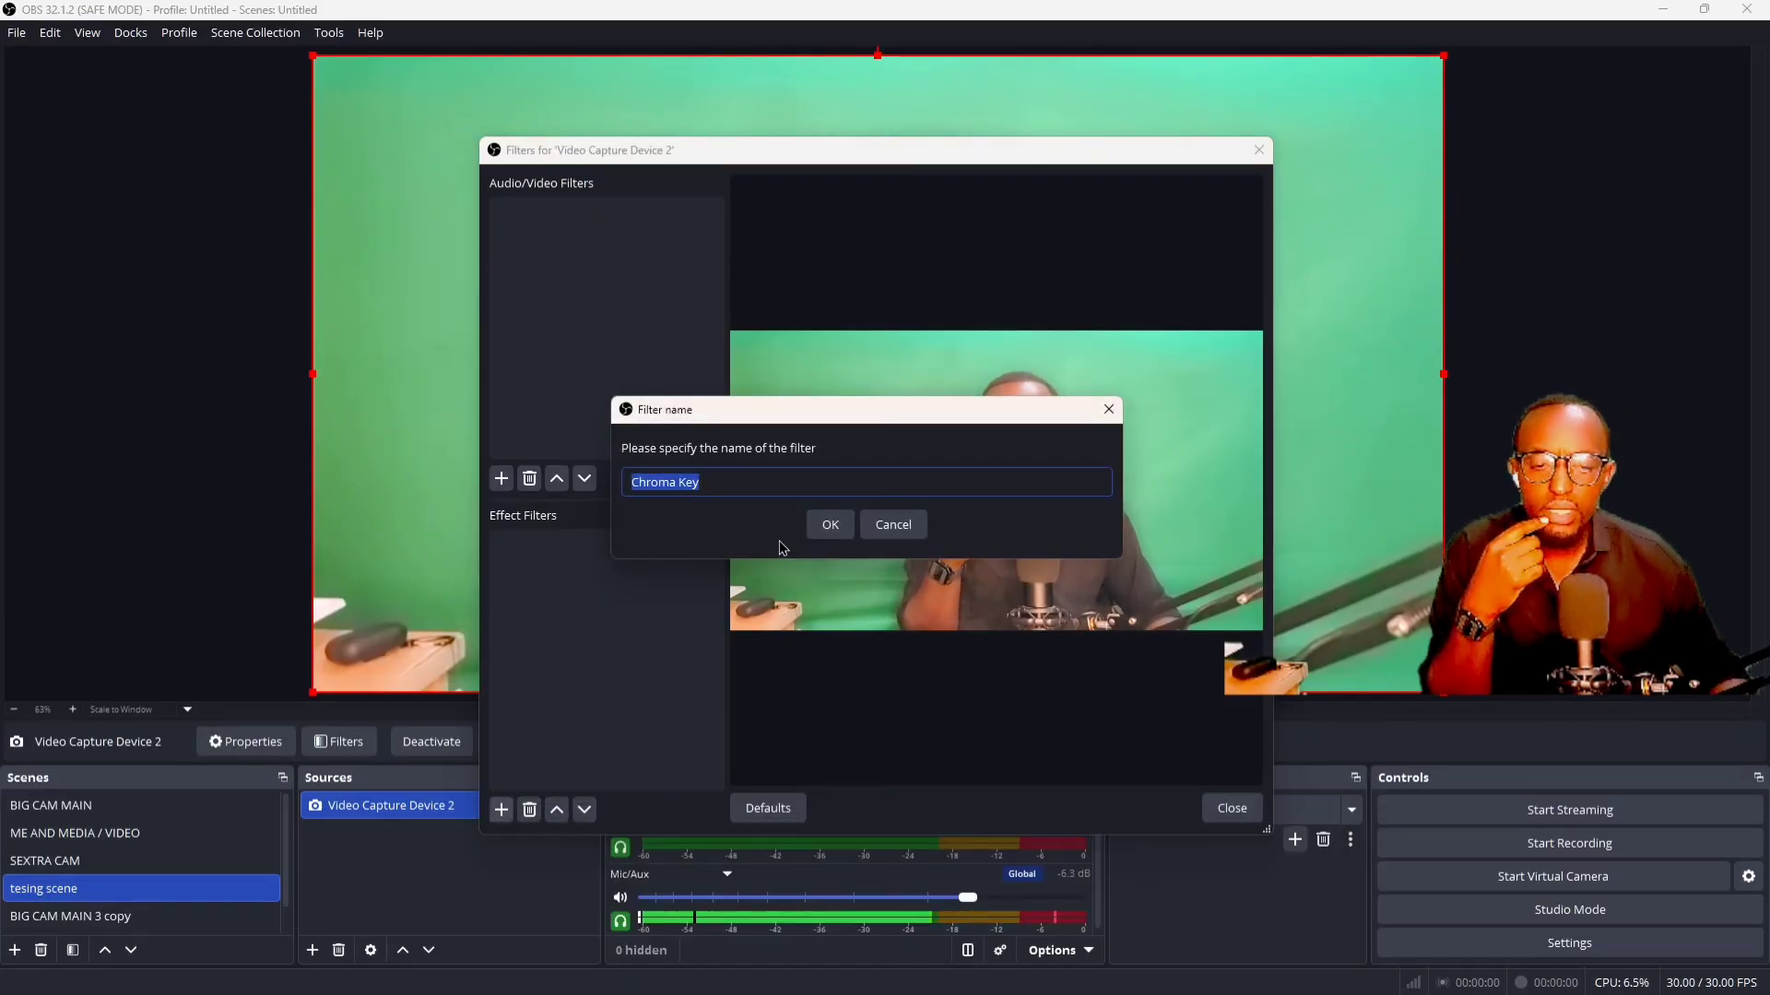
left_click(835, 524)
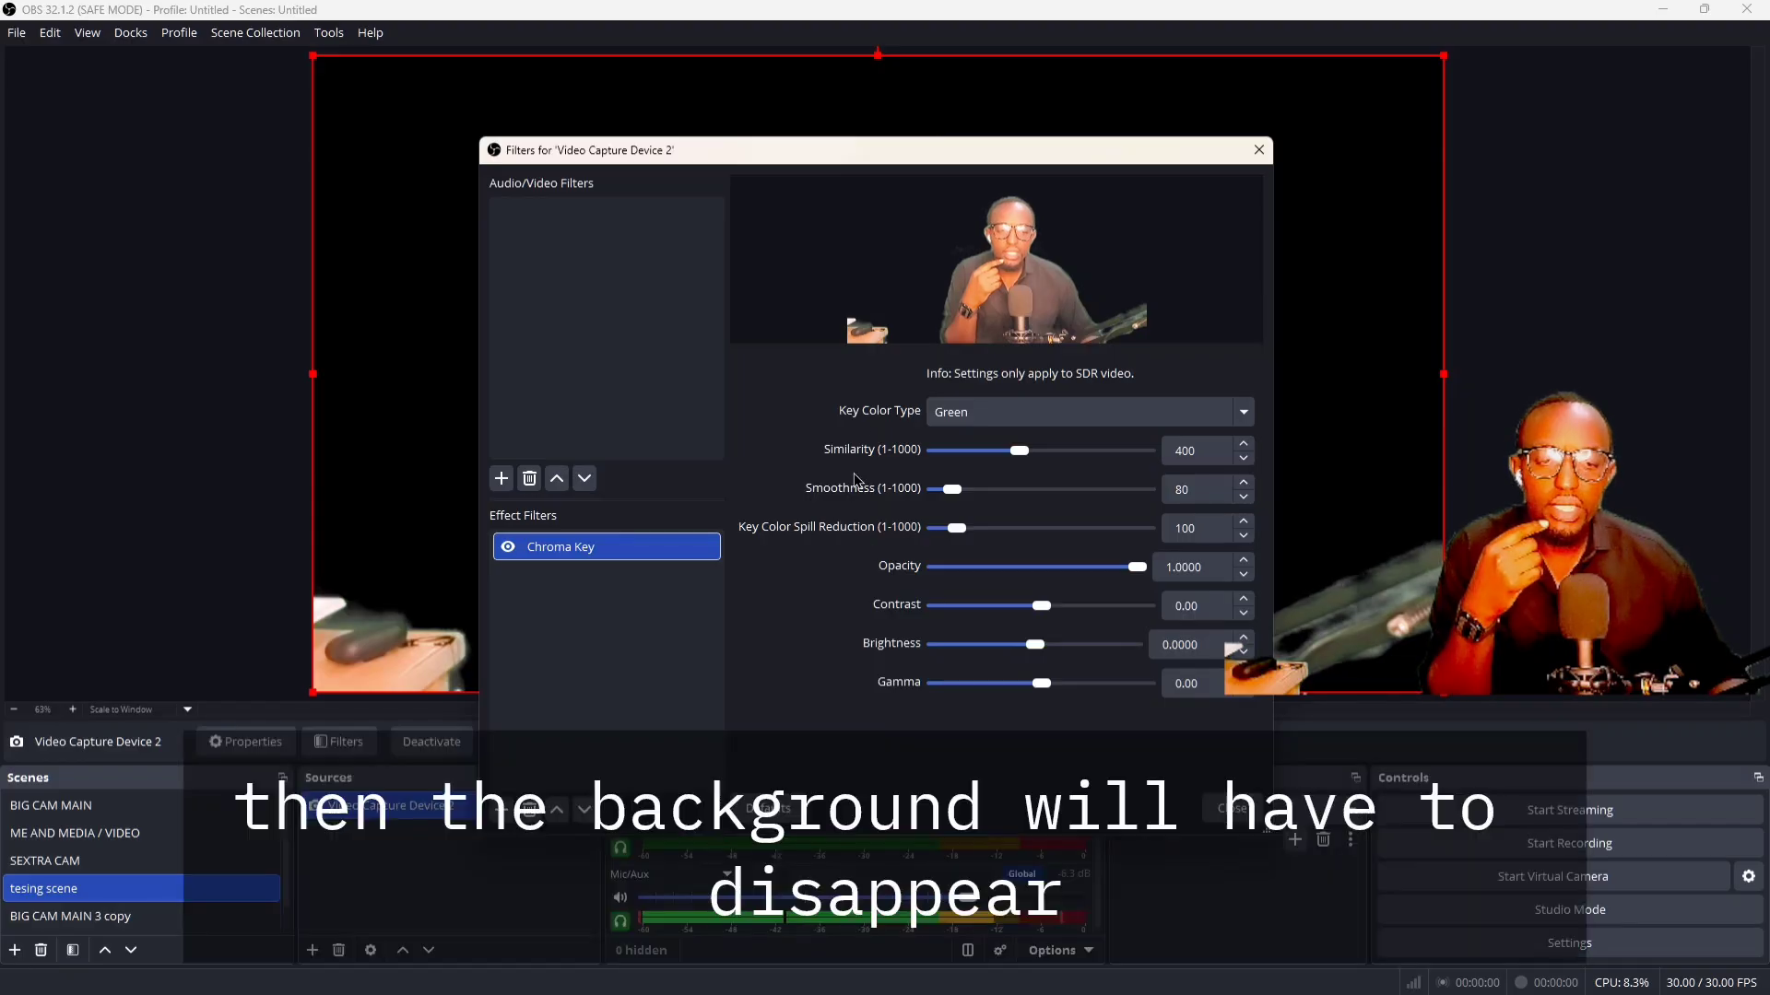
left_click_drag(1124, 161, 663, 348)
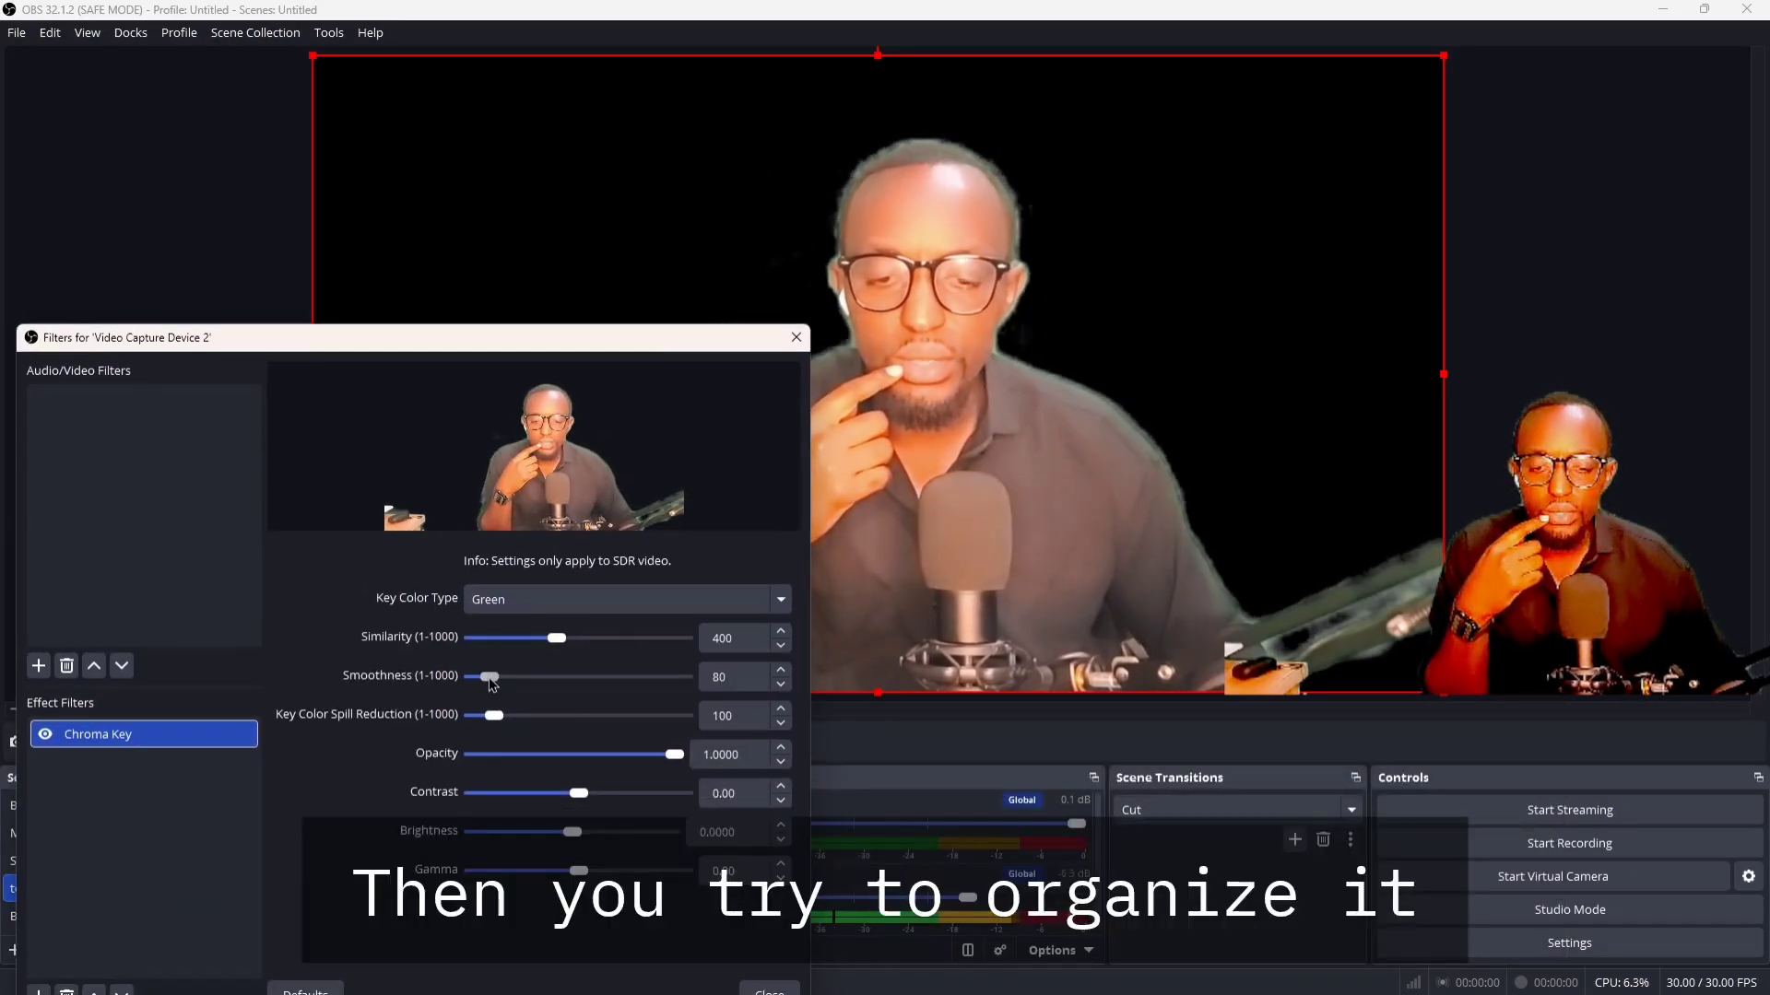
left_click_drag(558, 645, 572, 641)
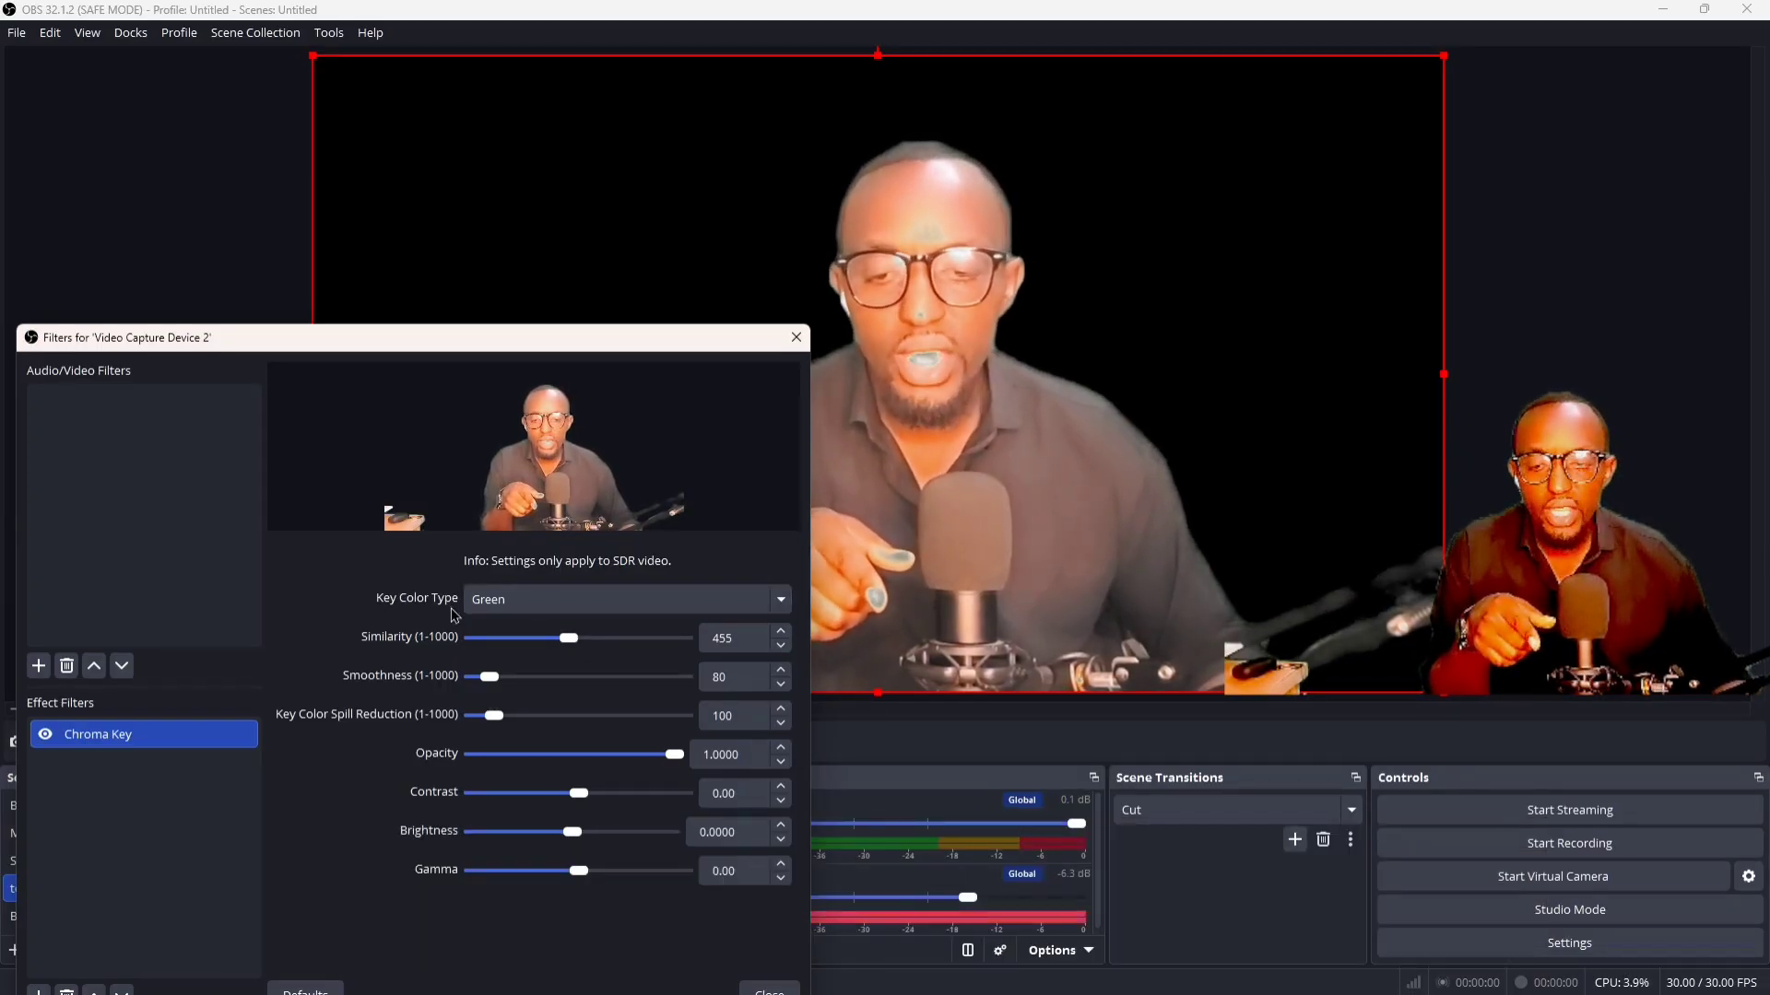
Try Blue as the Chroma Key filter's key color type, and return it to Green
left_click(542, 601)
left_click(542, 604)
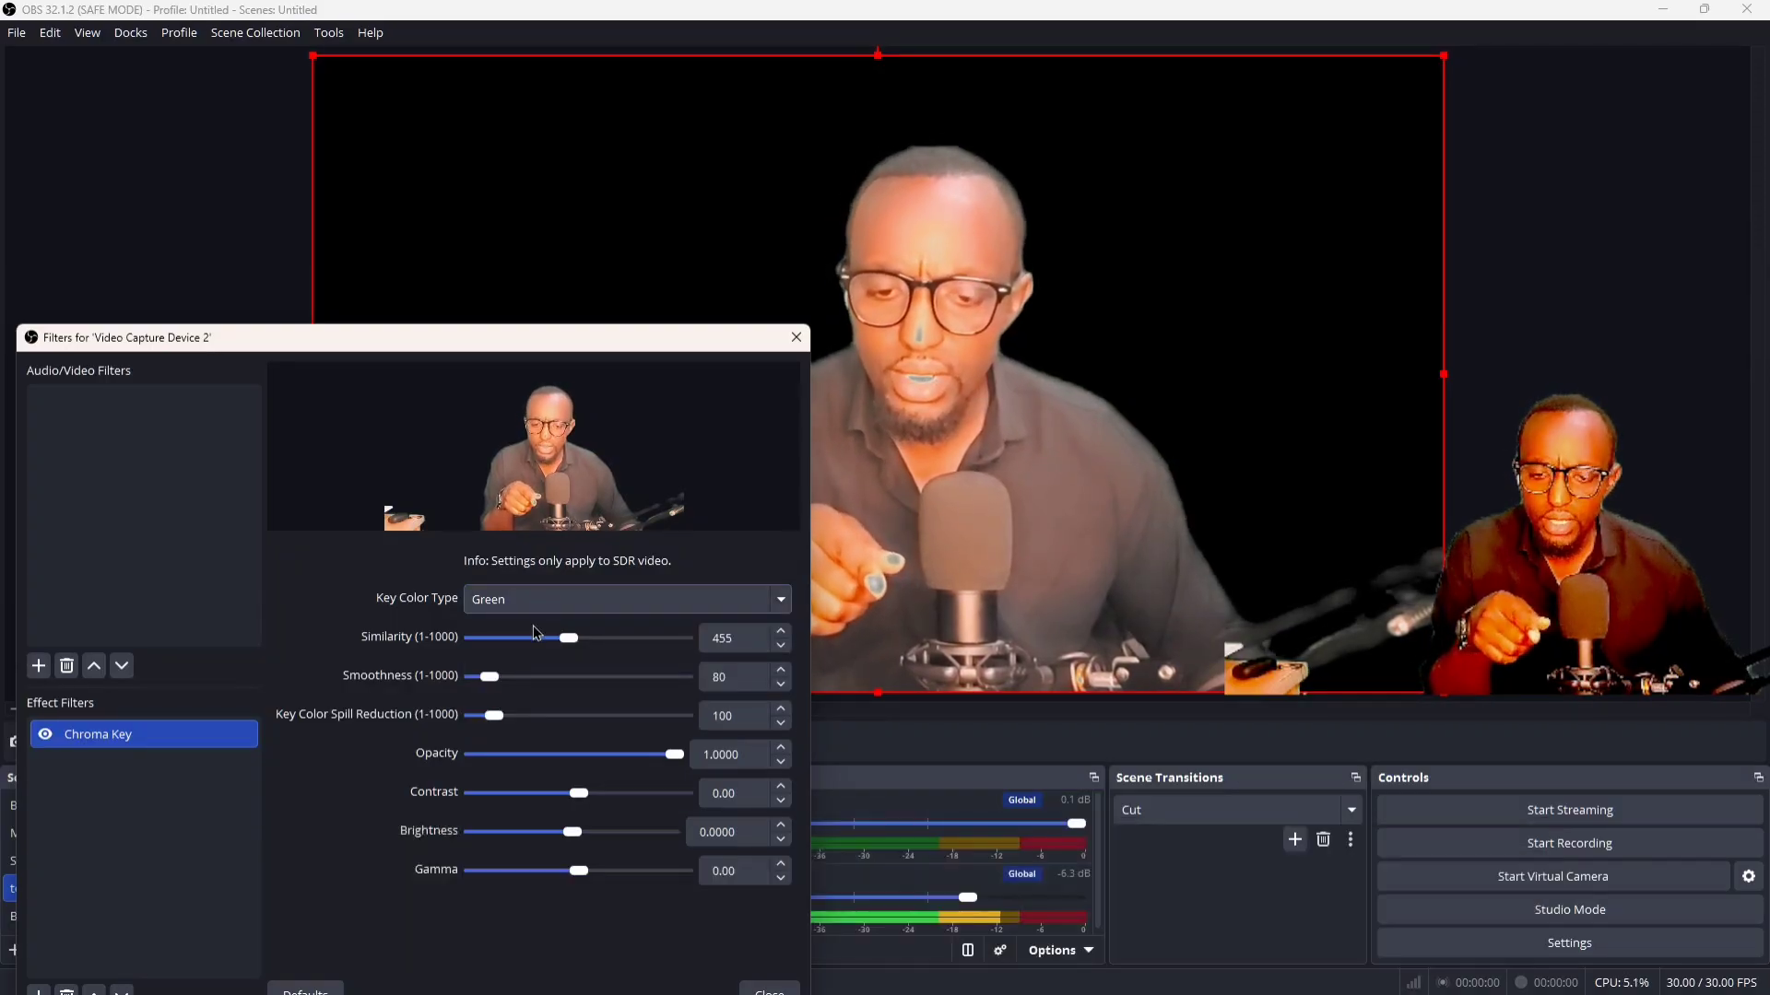
left_click(542, 601)
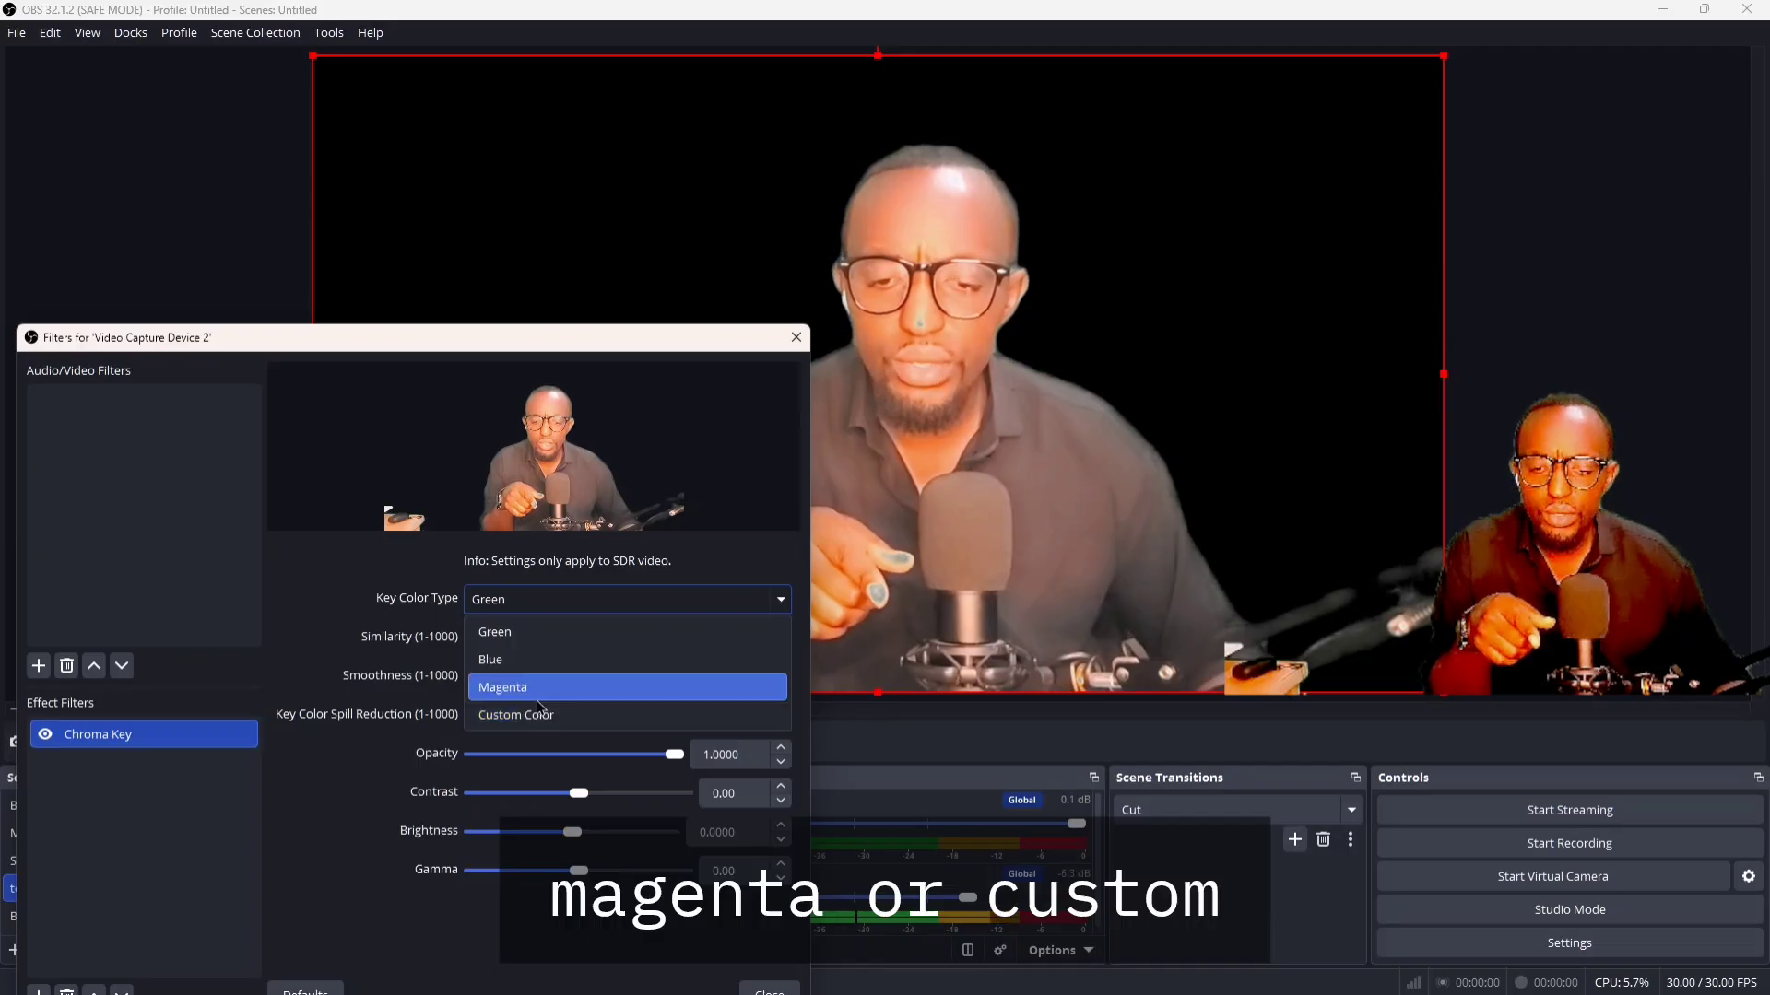
left_click(530, 658)
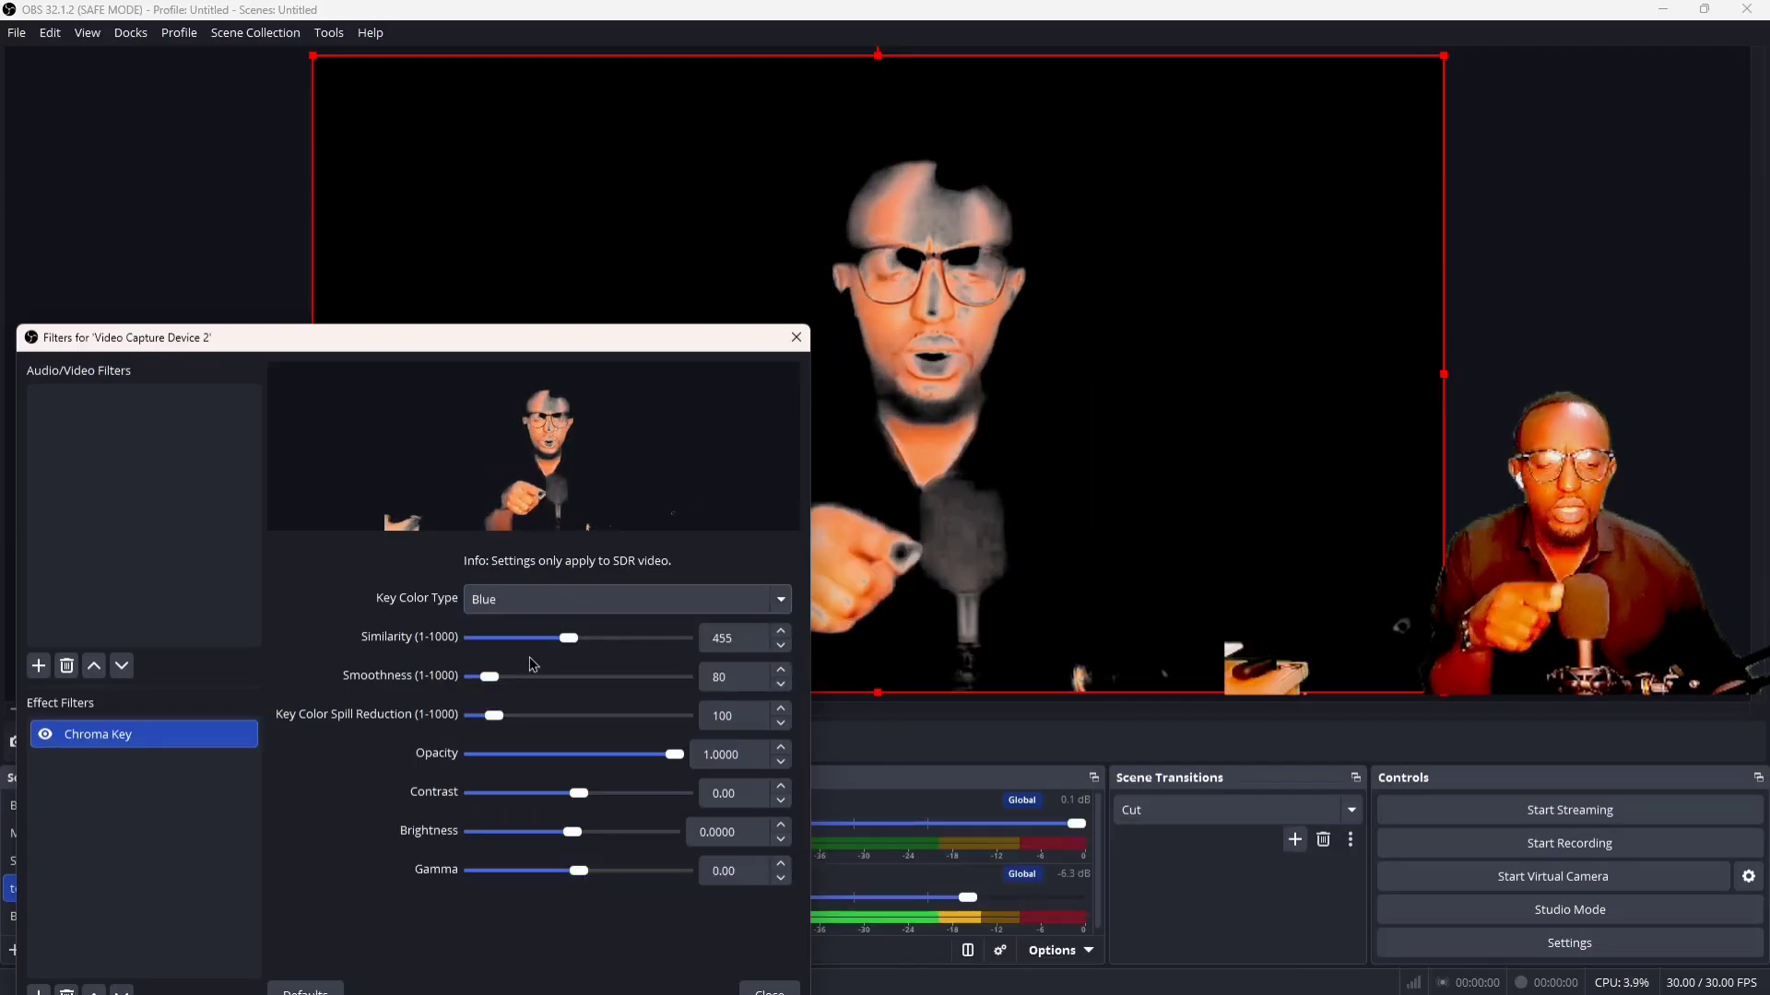
left_click(530, 599)
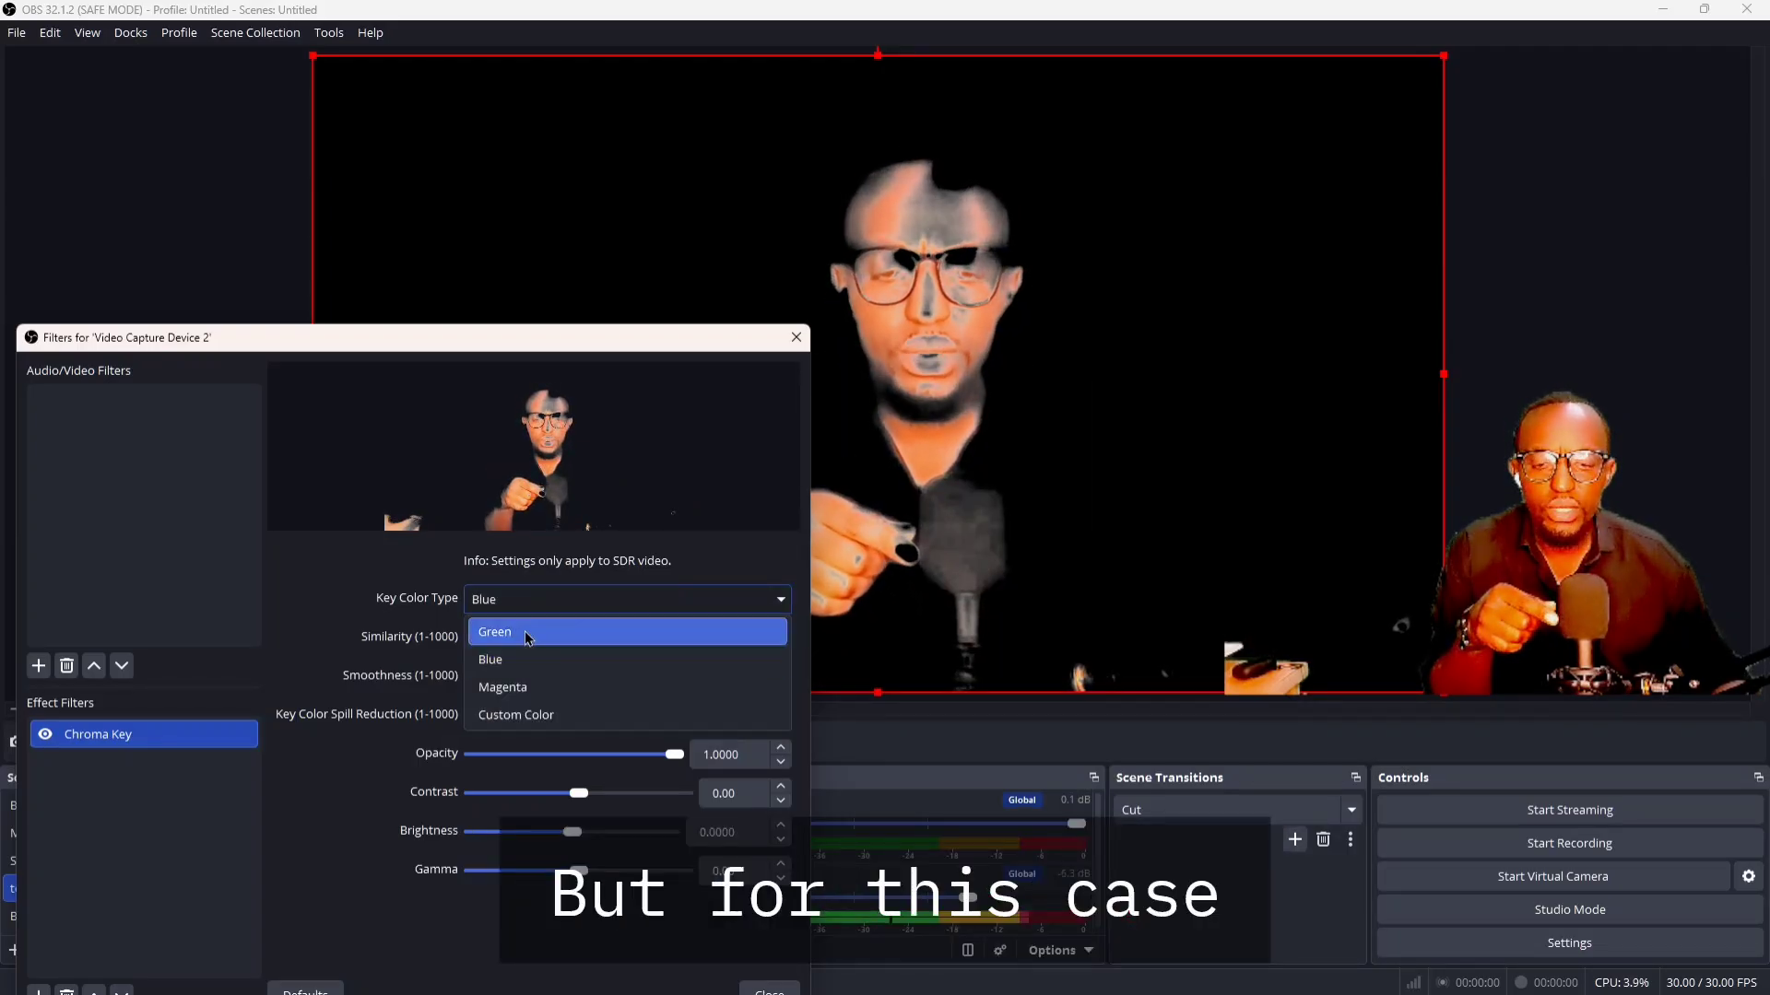
left_click(528, 635)
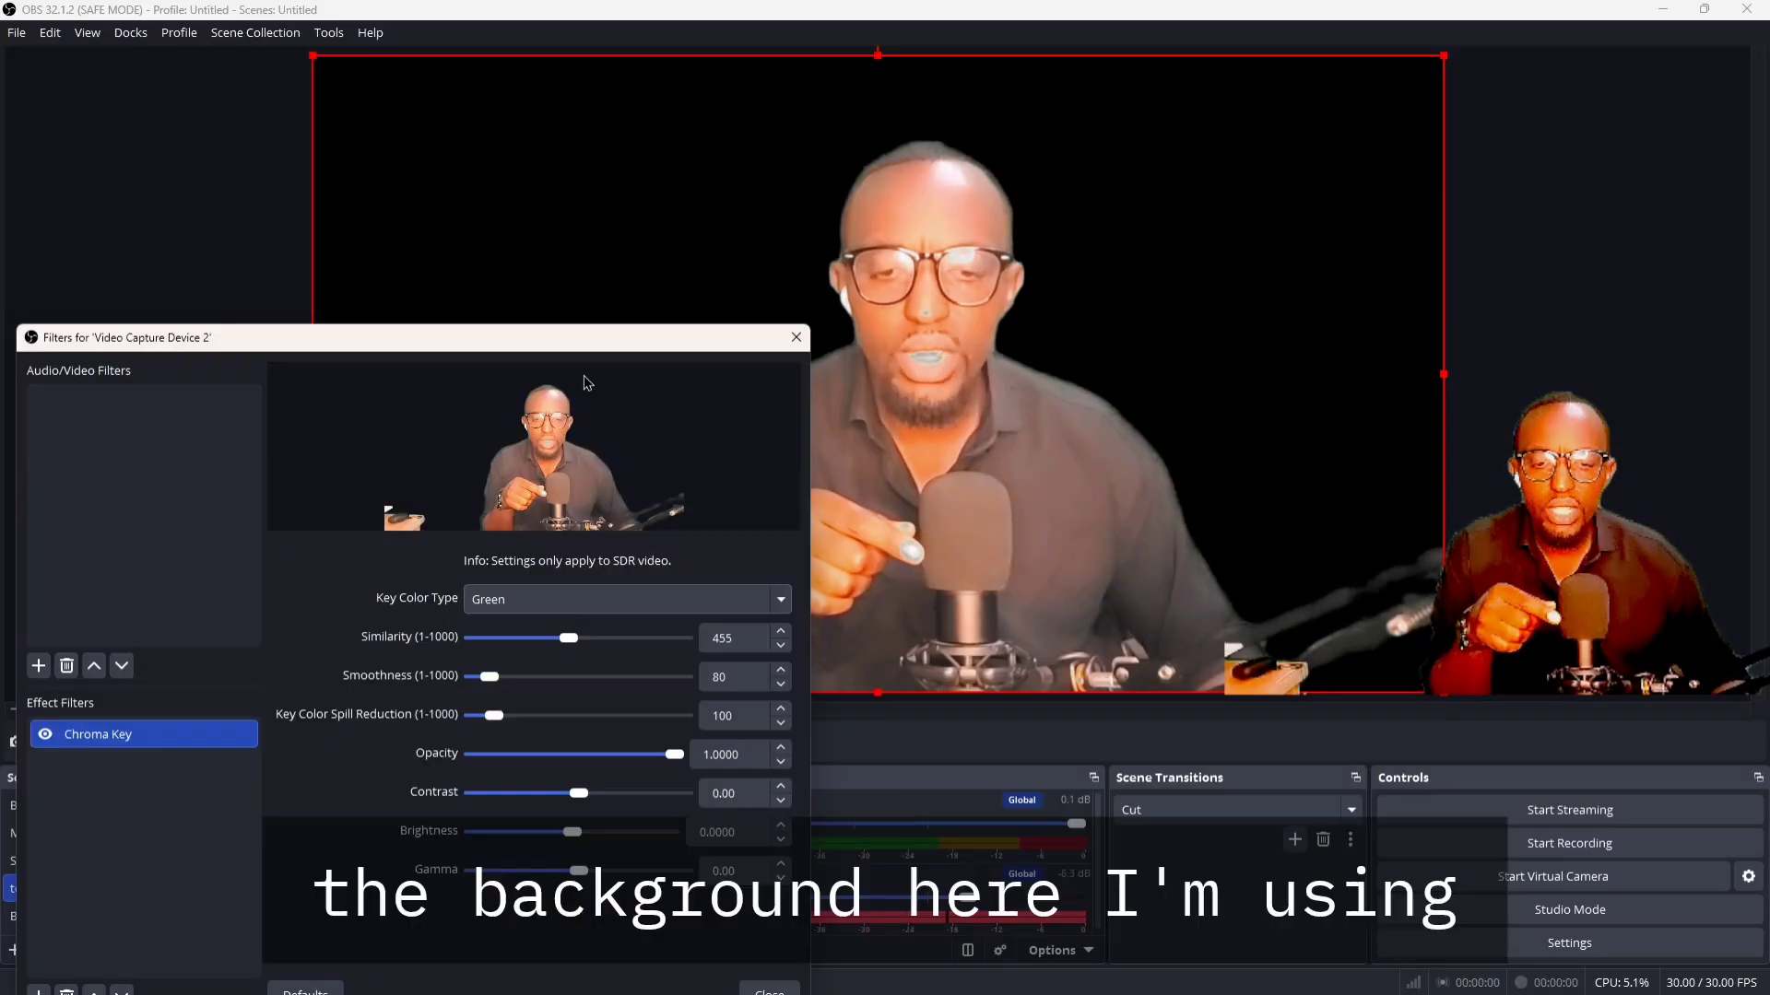
Disable and re-enable the Chroma Key filter twice to compare the camera picture with and without the green background
left_click_drag(592, 344, 1316, 279)
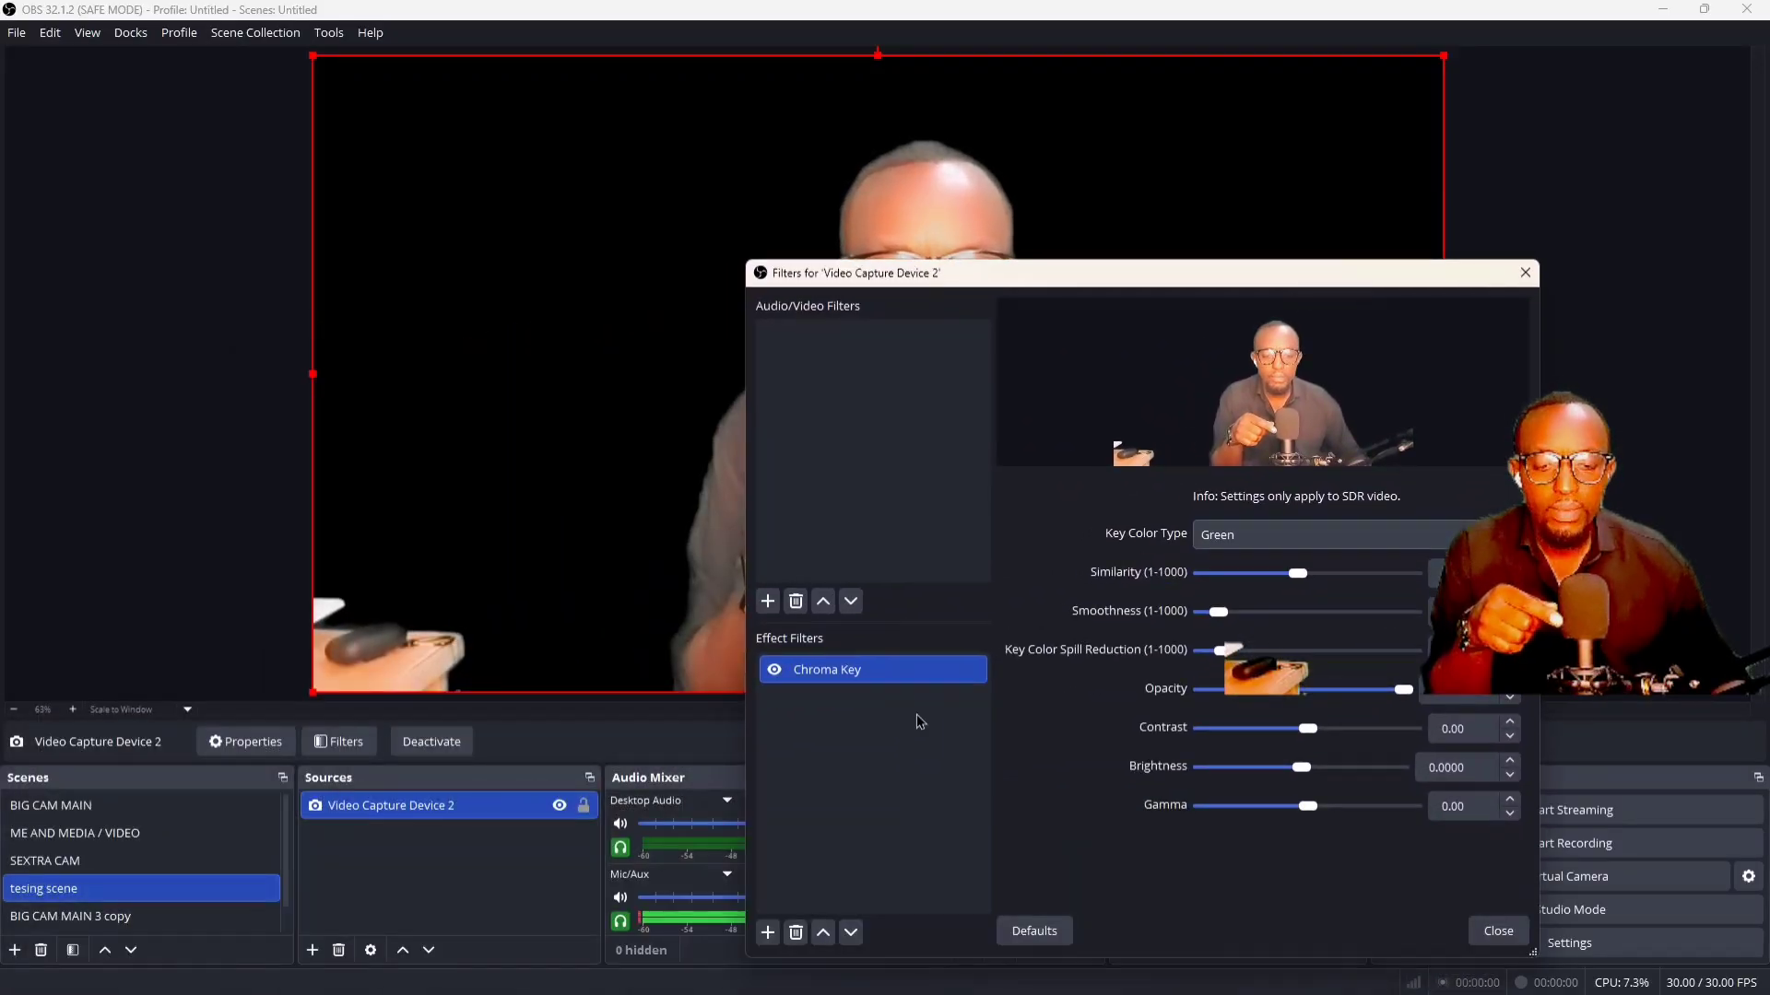
left_click(774, 670)
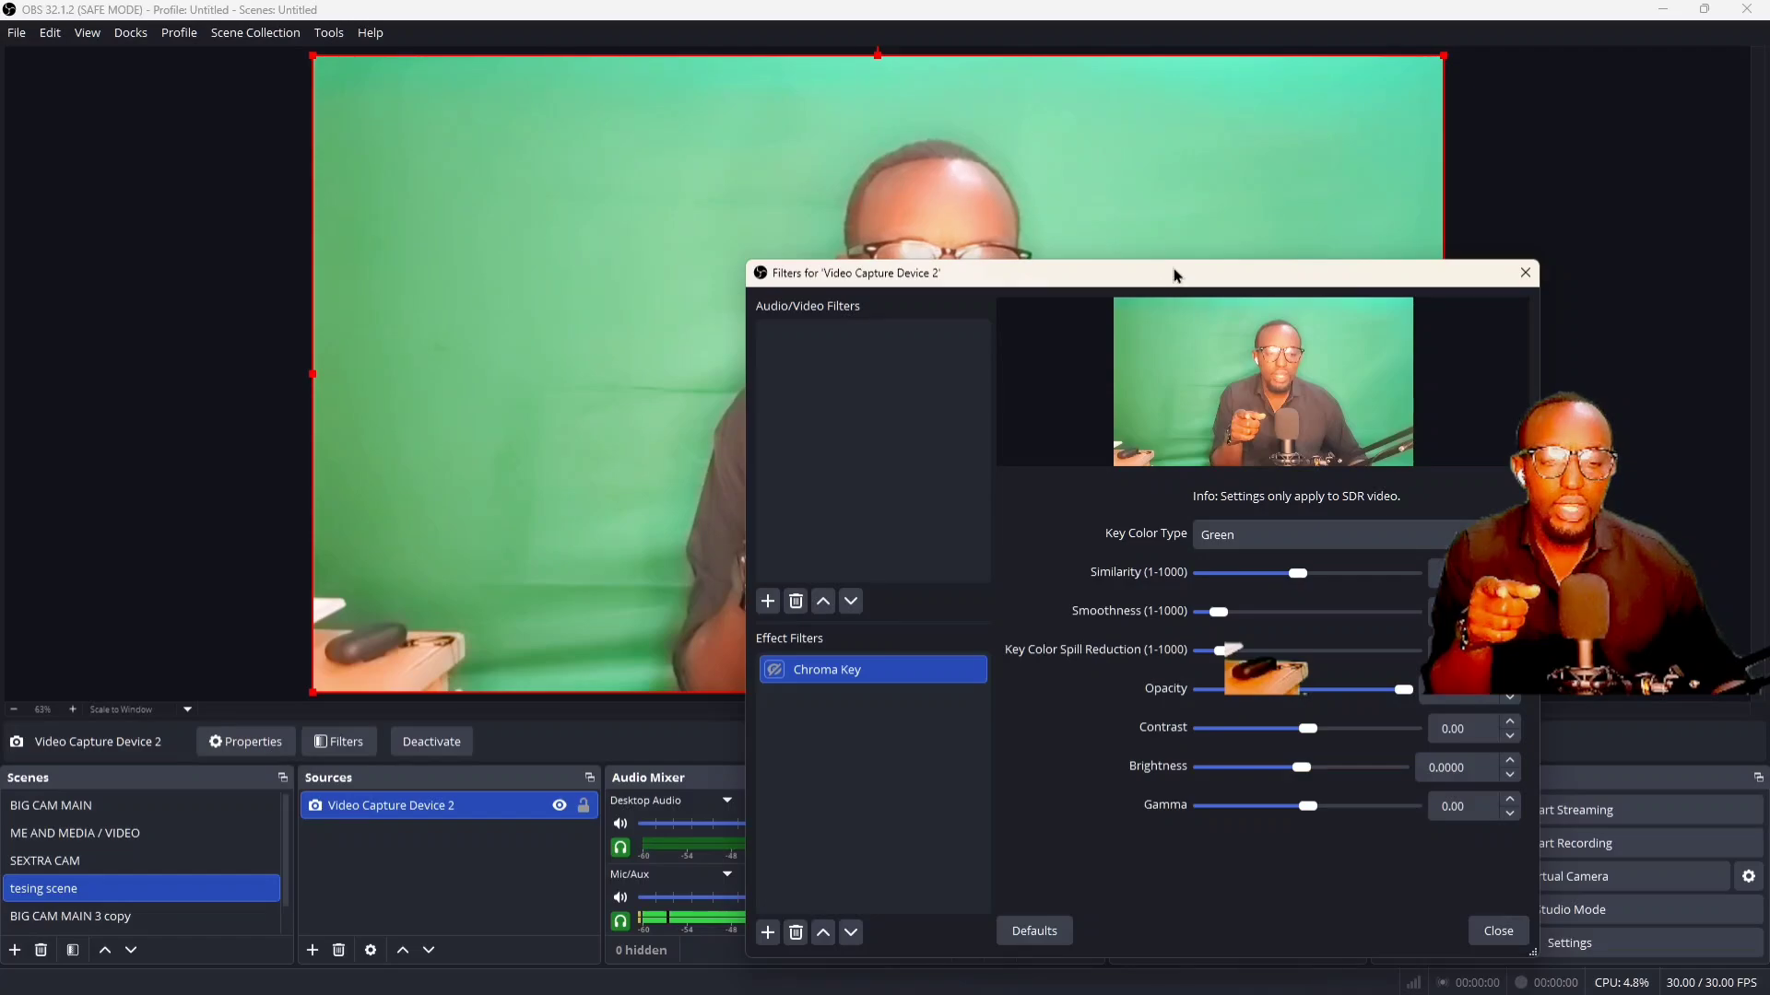
left_click_drag(1175, 274, 354, 253)
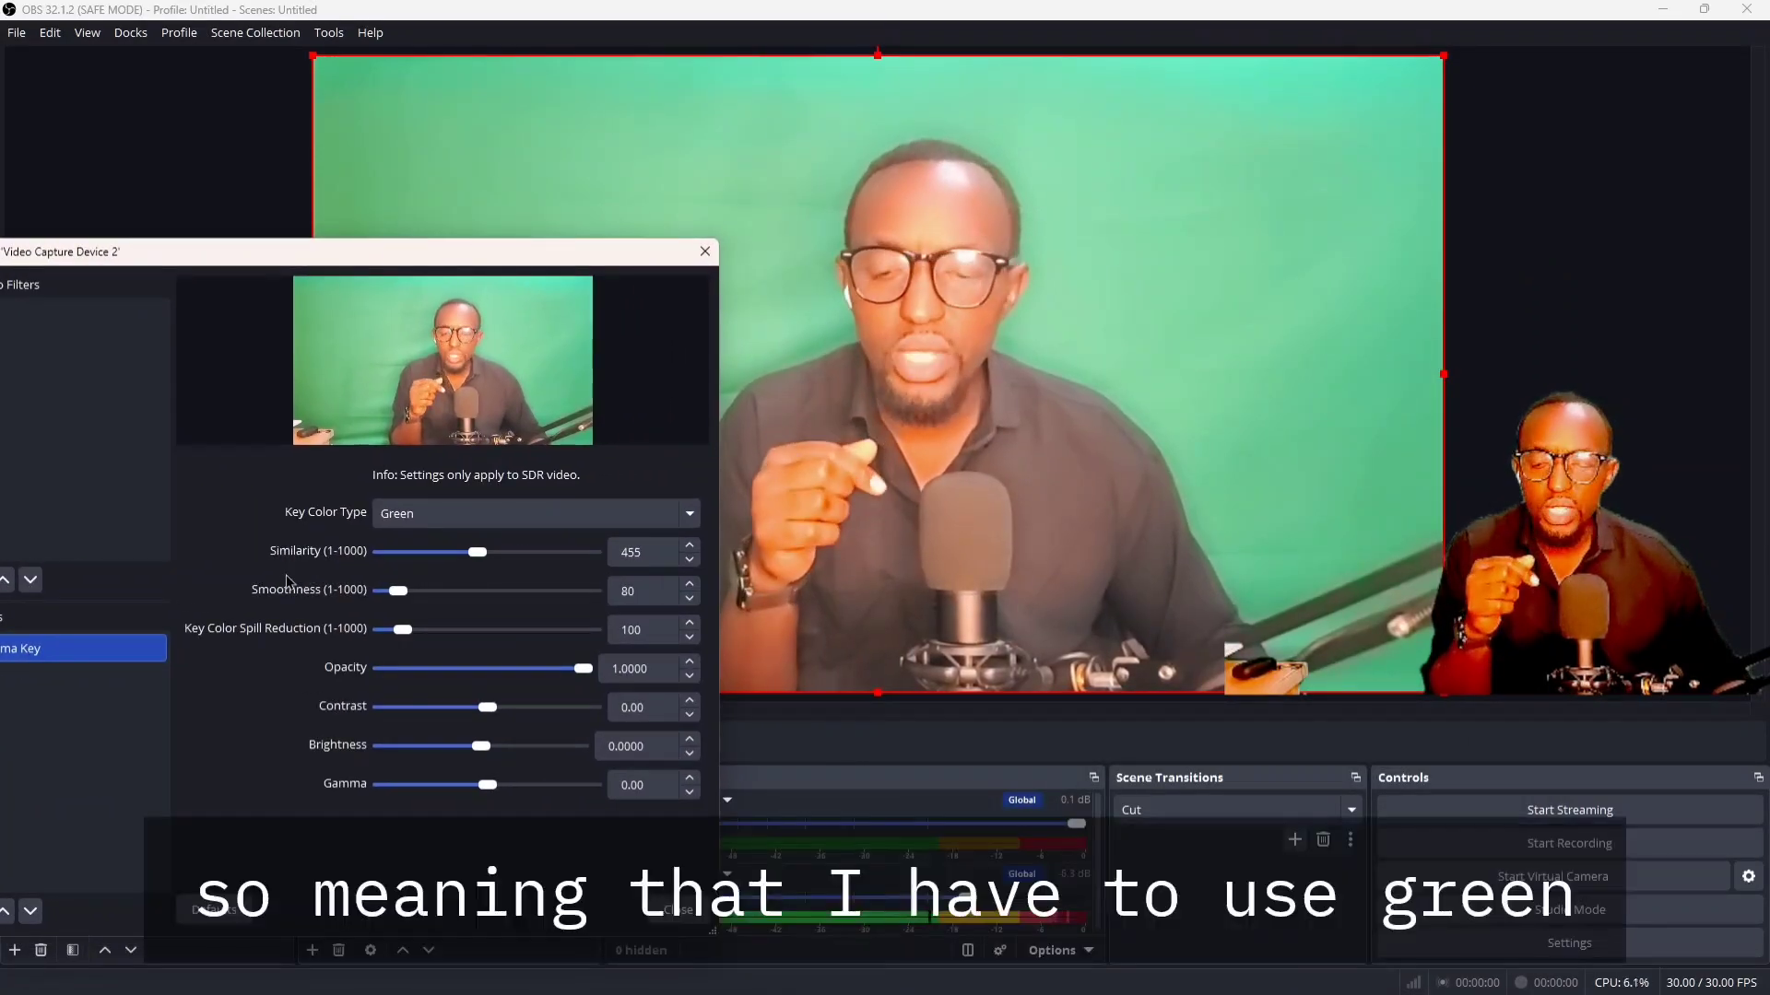
left_click_drag(412, 258, 565, 263)
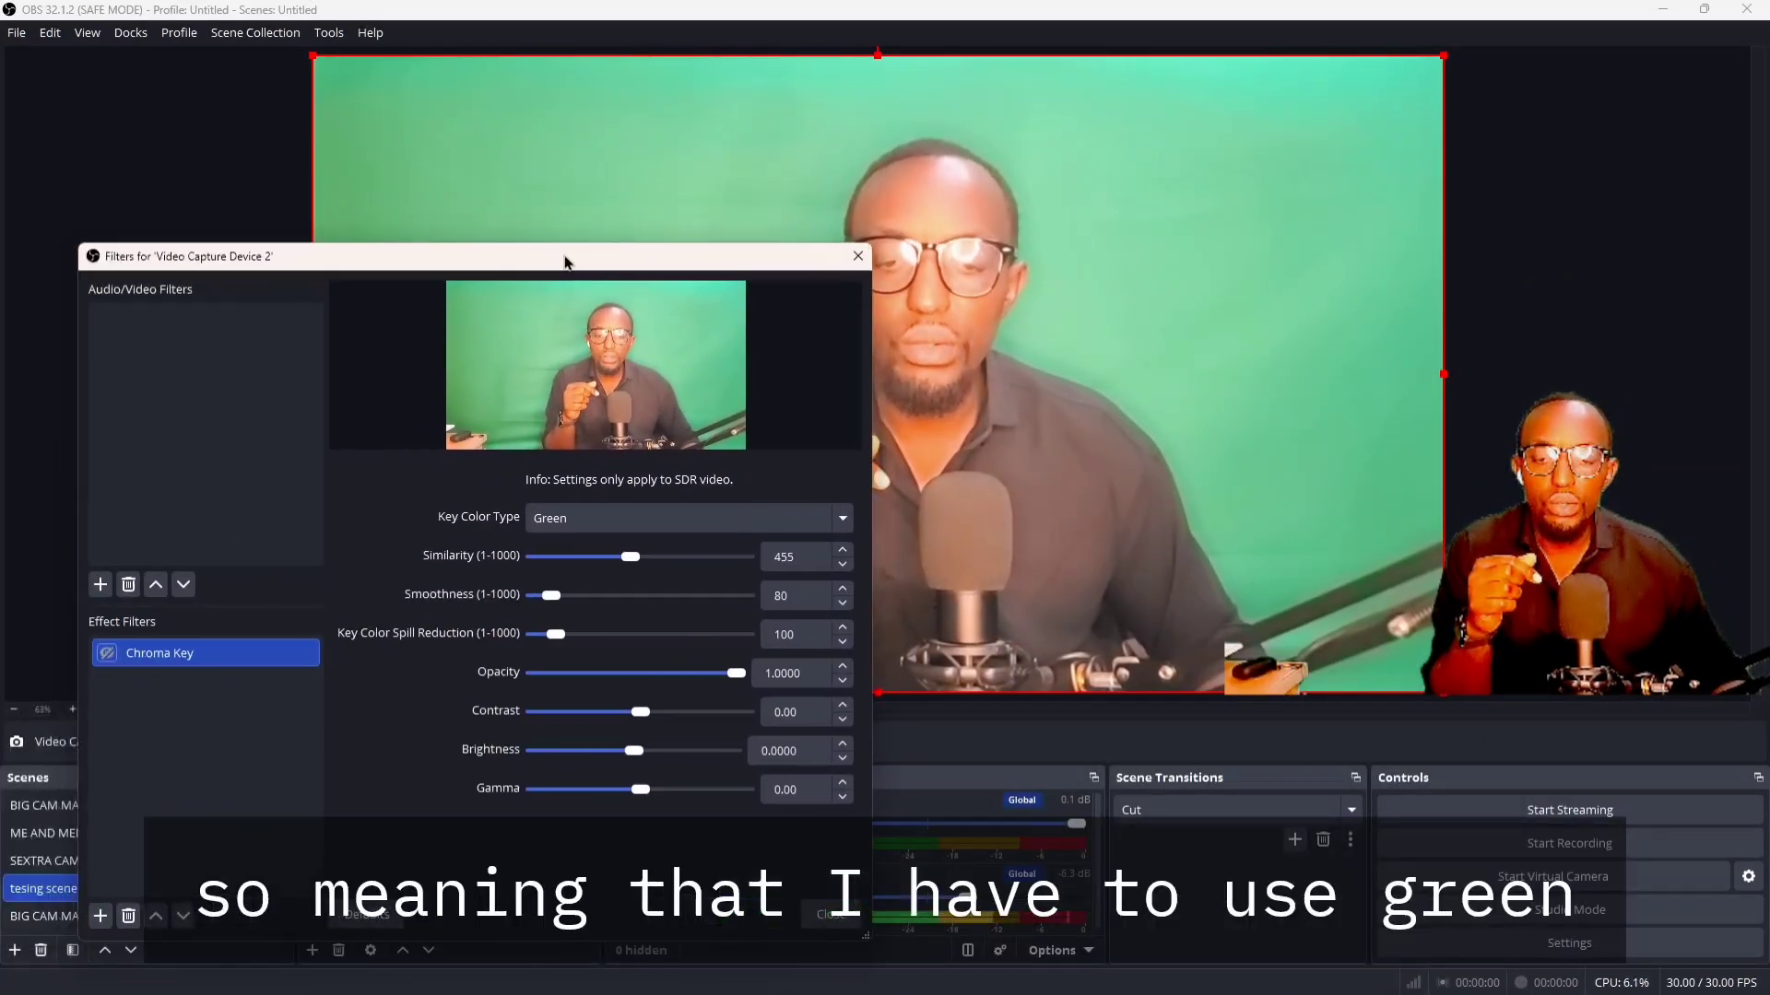
left_click(107, 654)
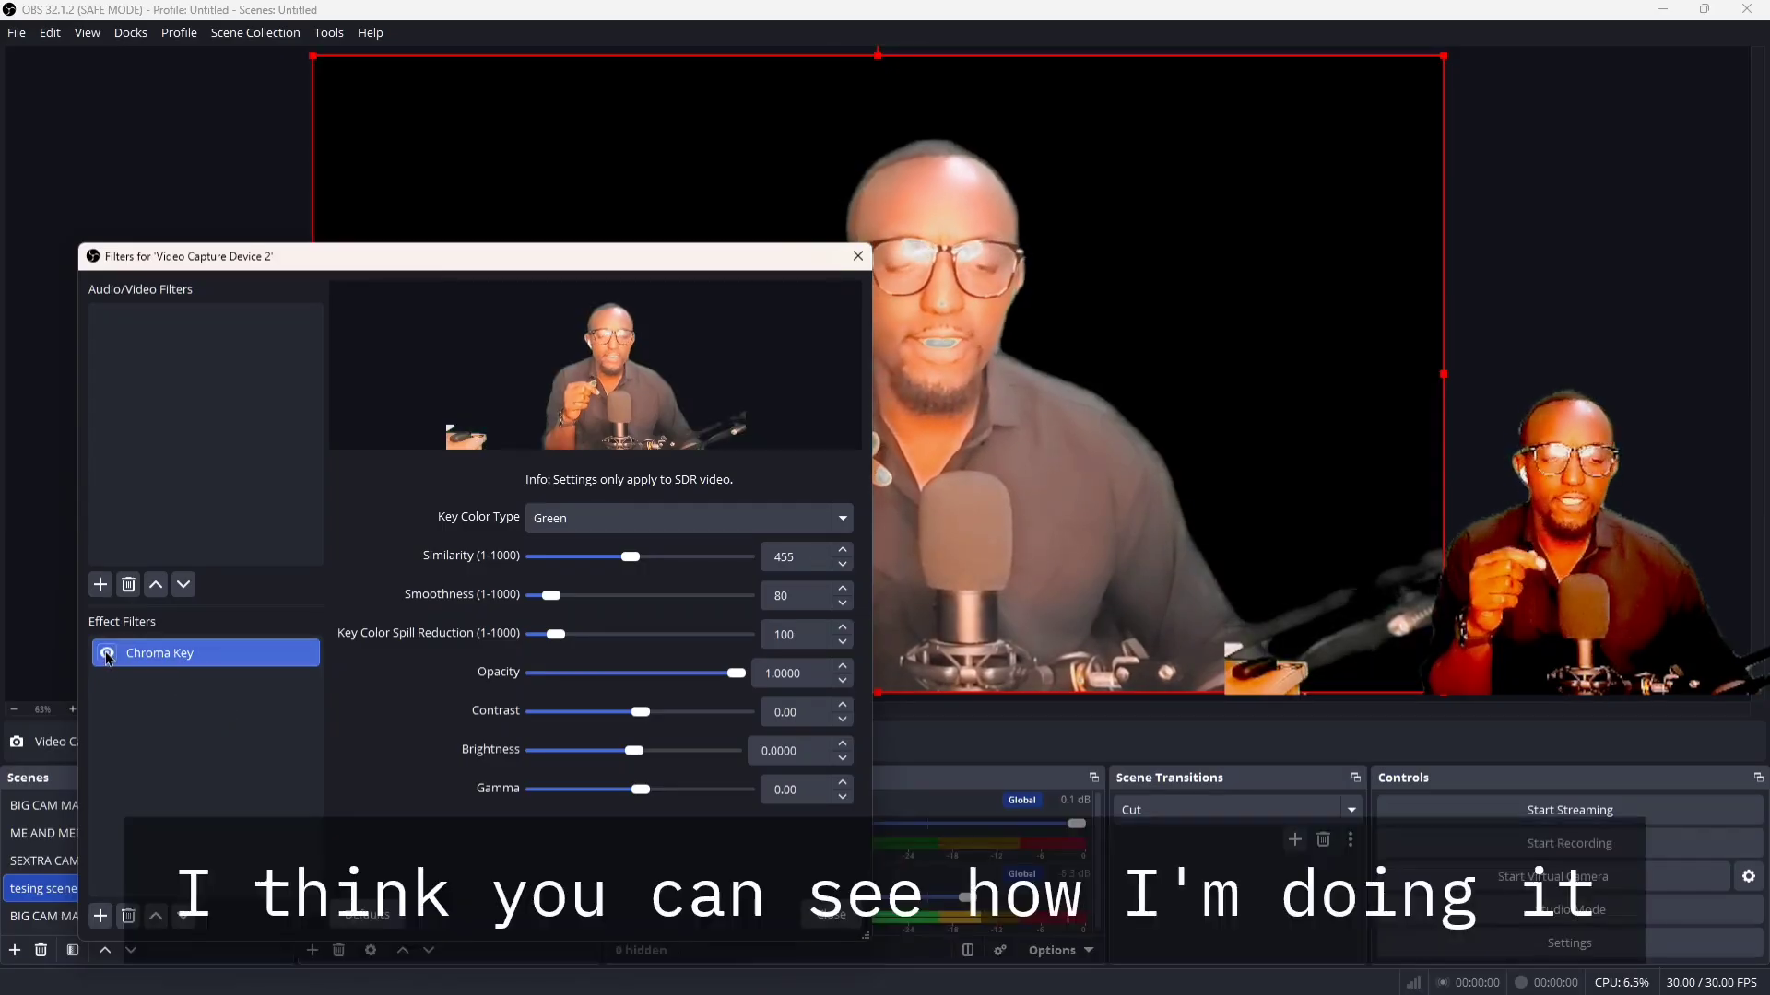
left_click(107, 654)
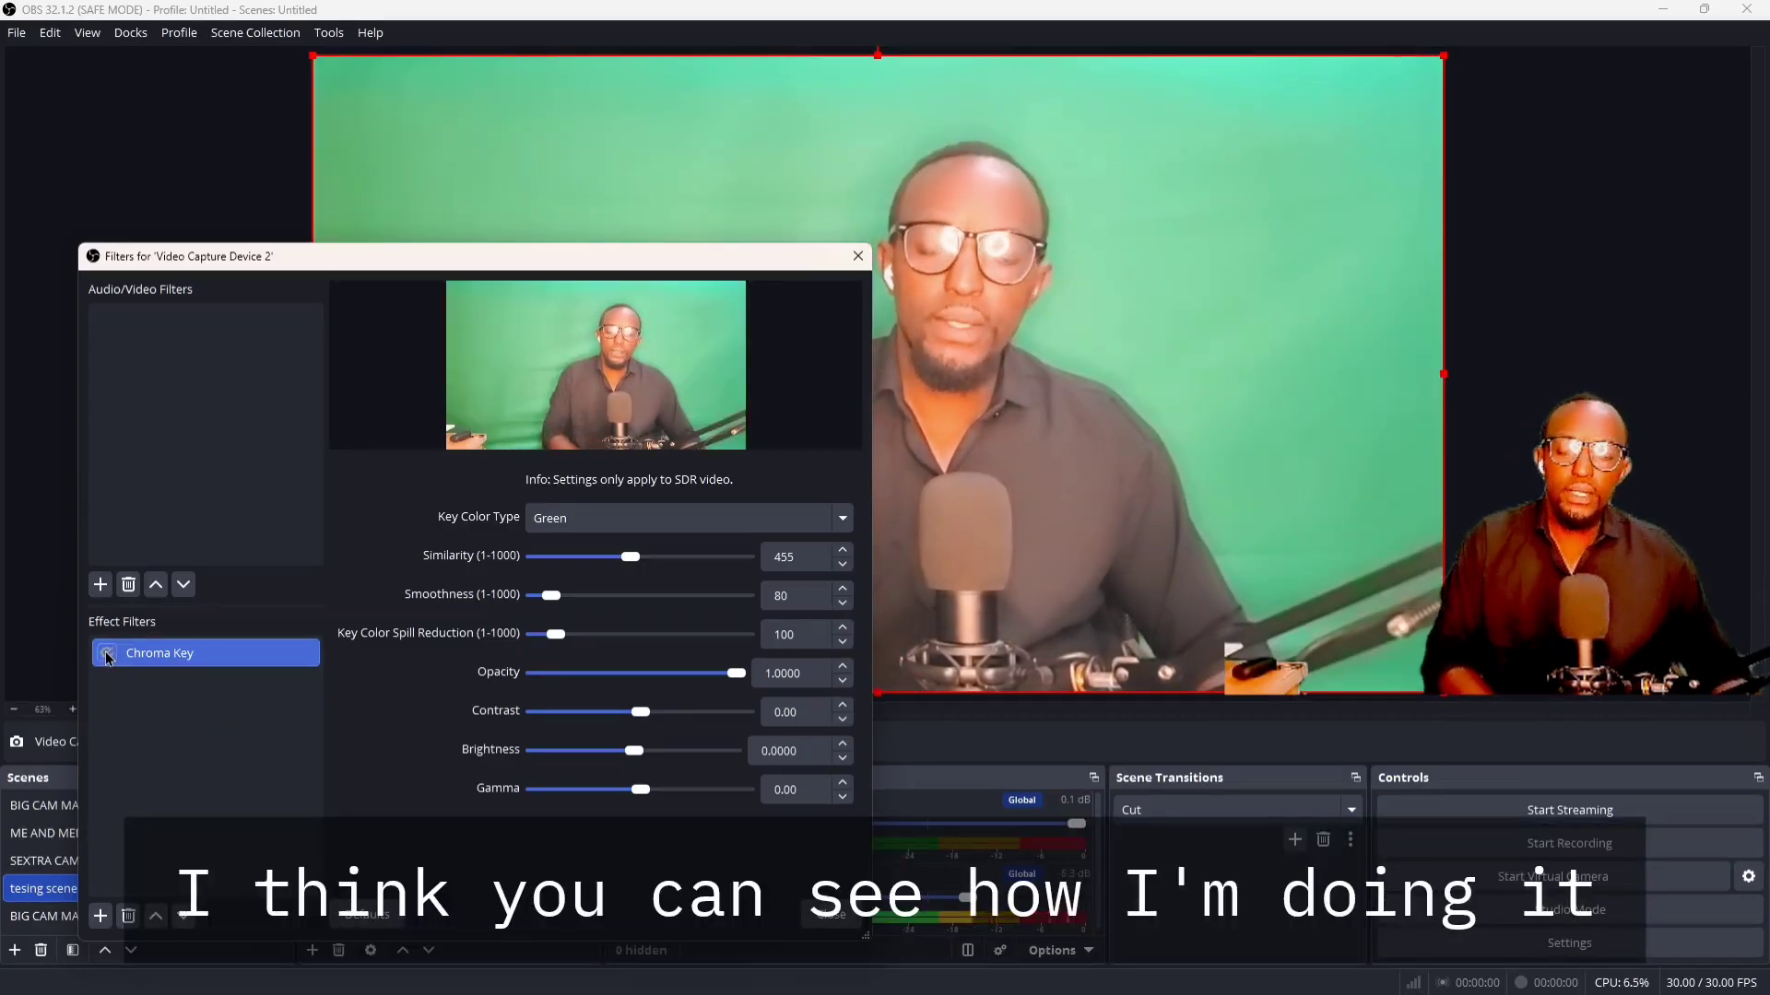
left_click(107, 654)
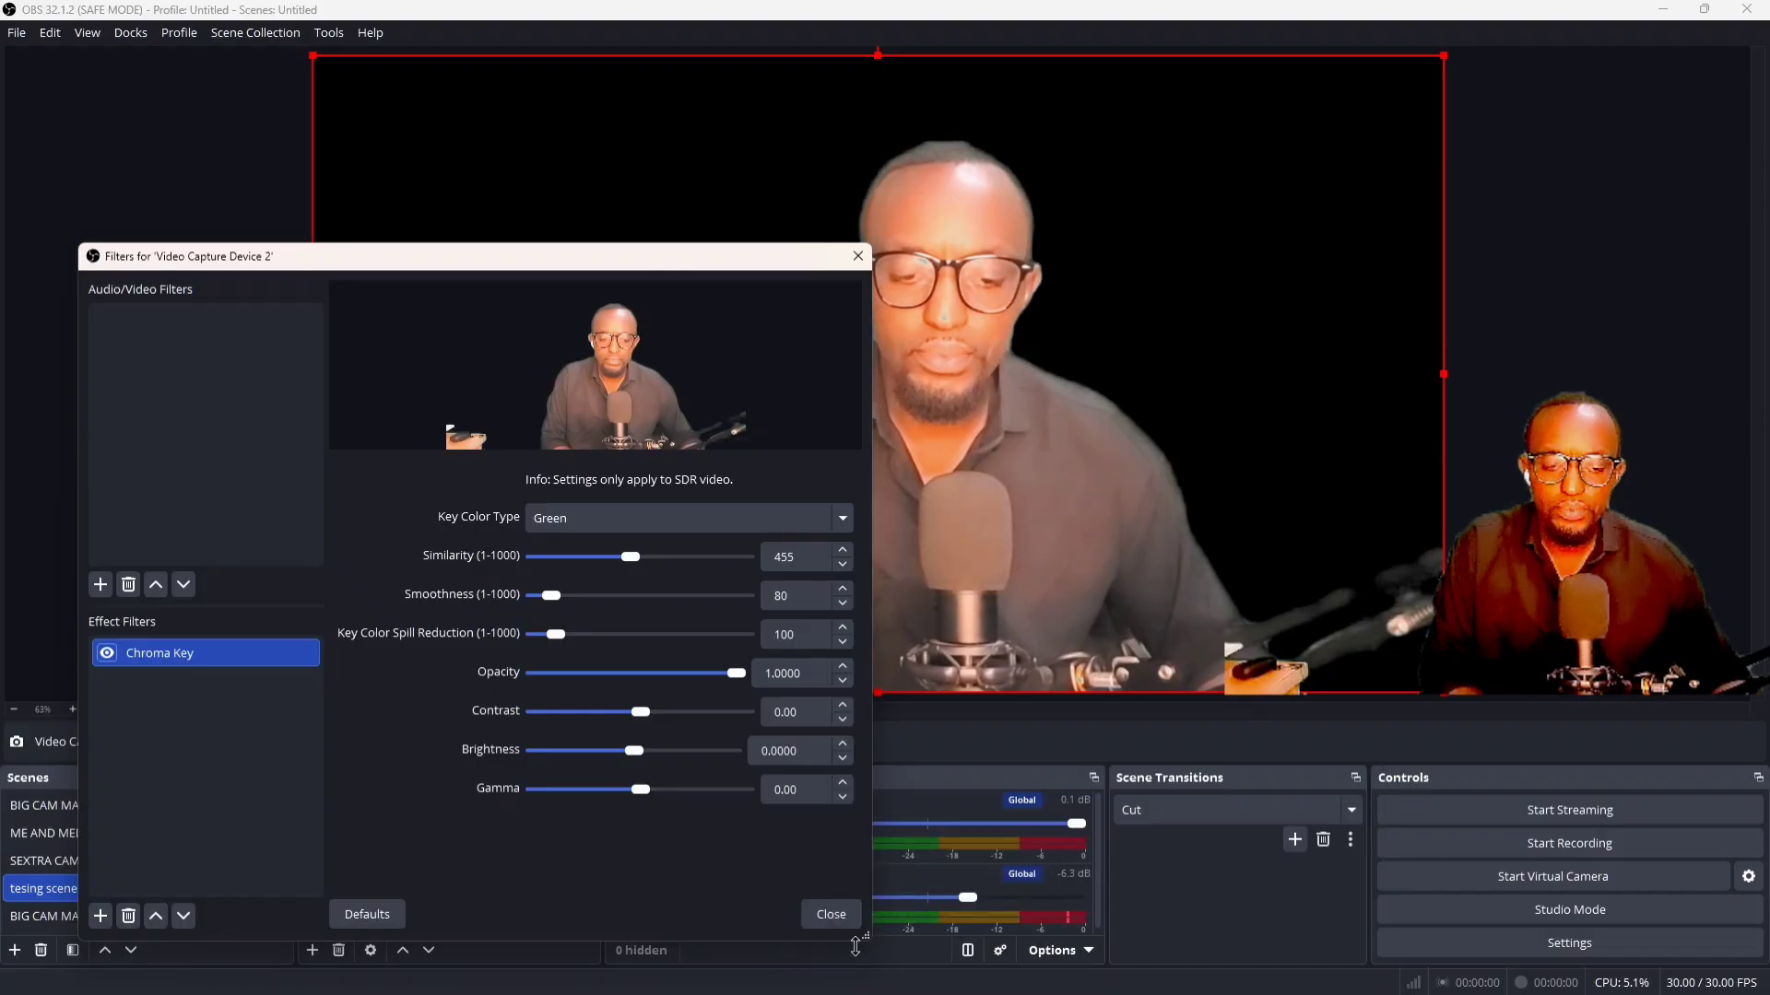
Shrink the filters window to compare the whole picture with Chroma Key off and on, leave the filter disabled and close the window
left_click_drag(869, 936, 597, 693)
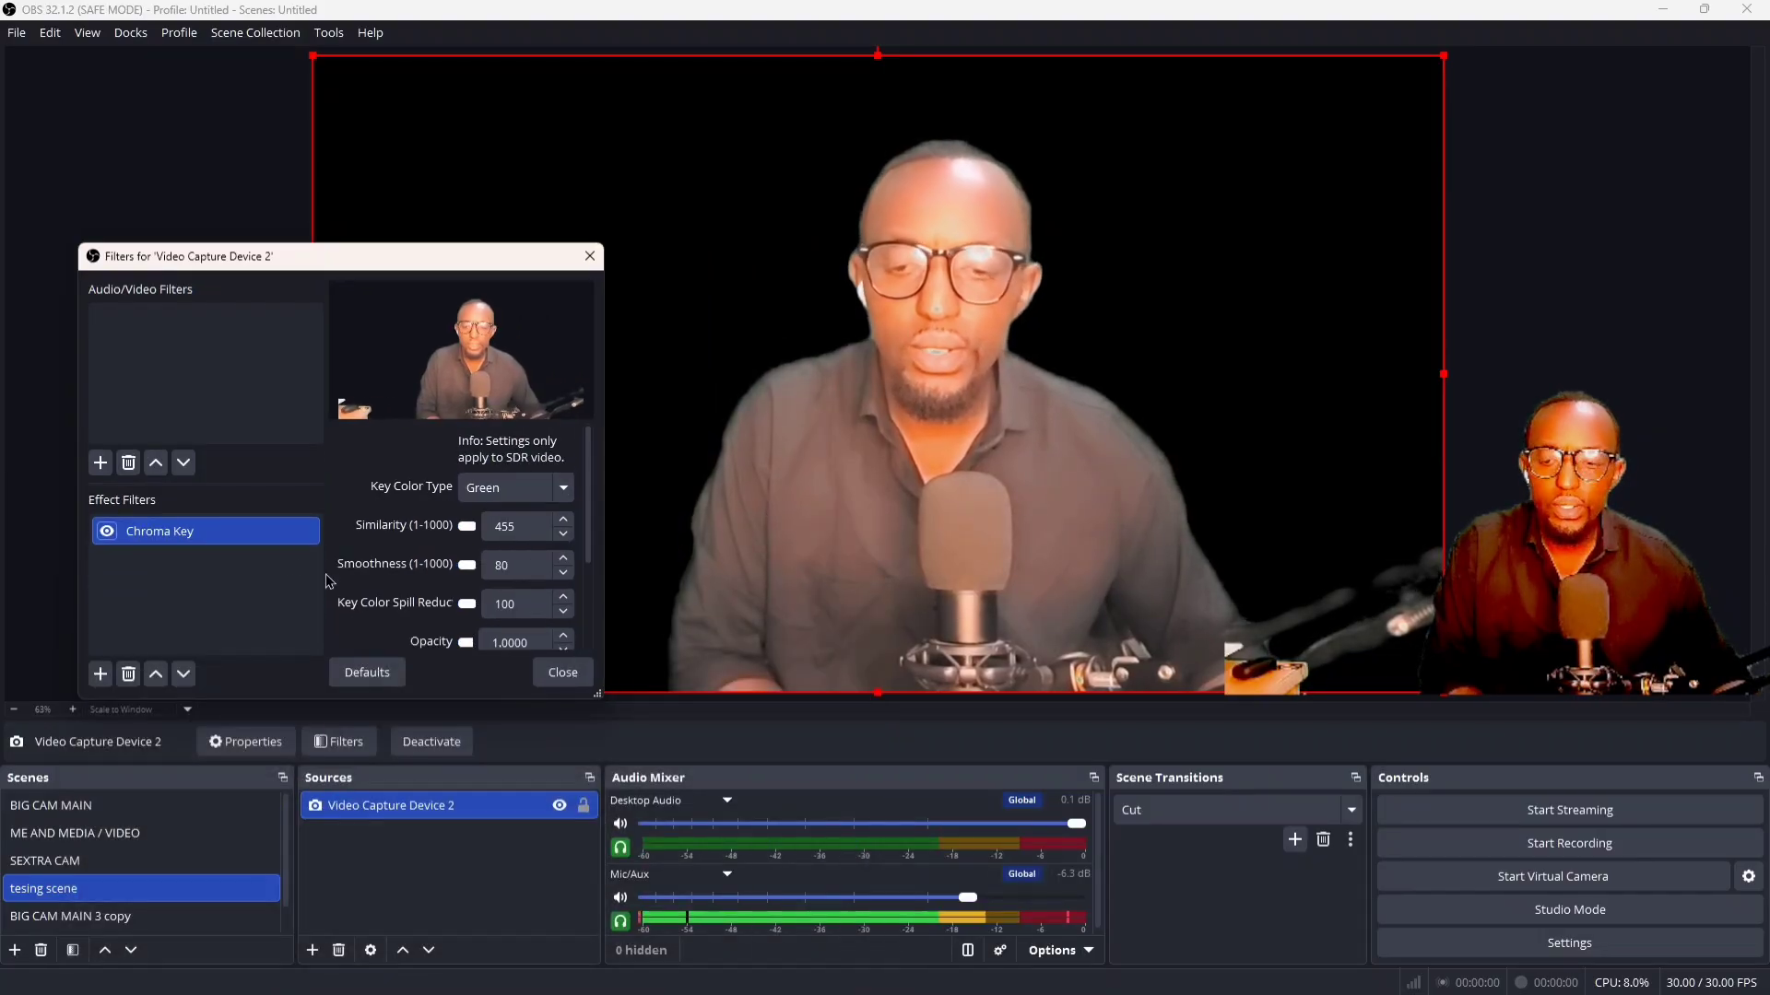
left_click(108, 533)
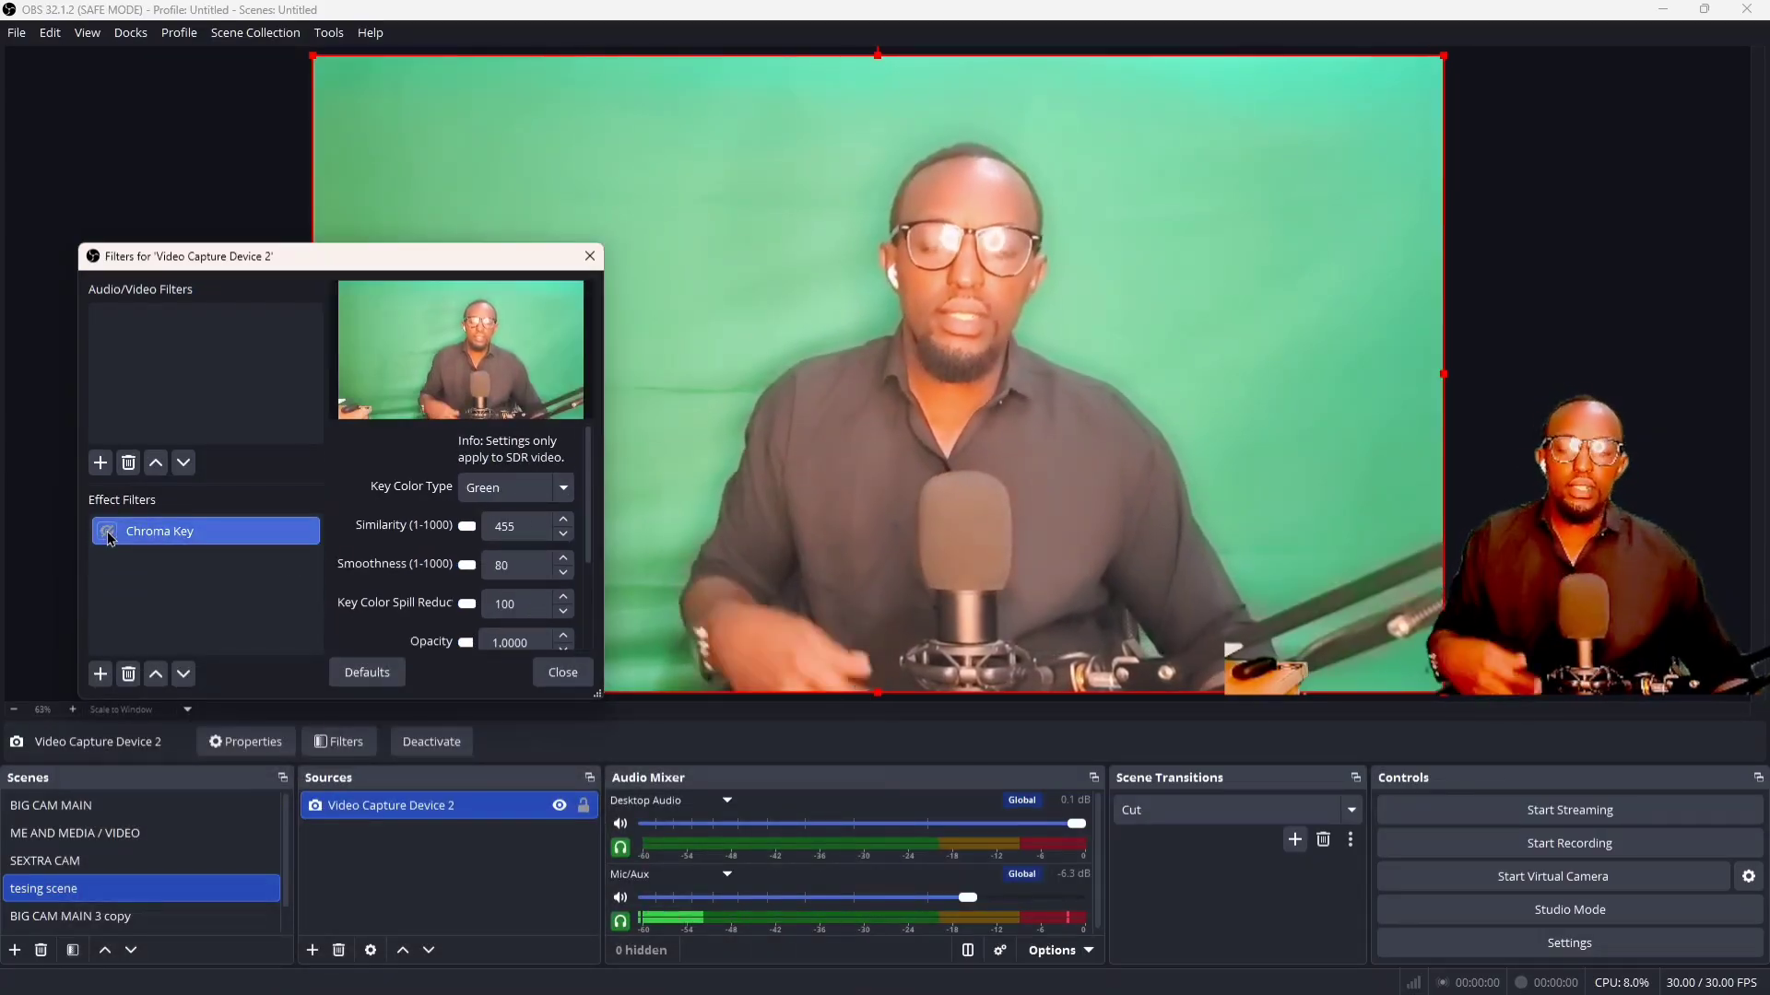
left_click(108, 532)
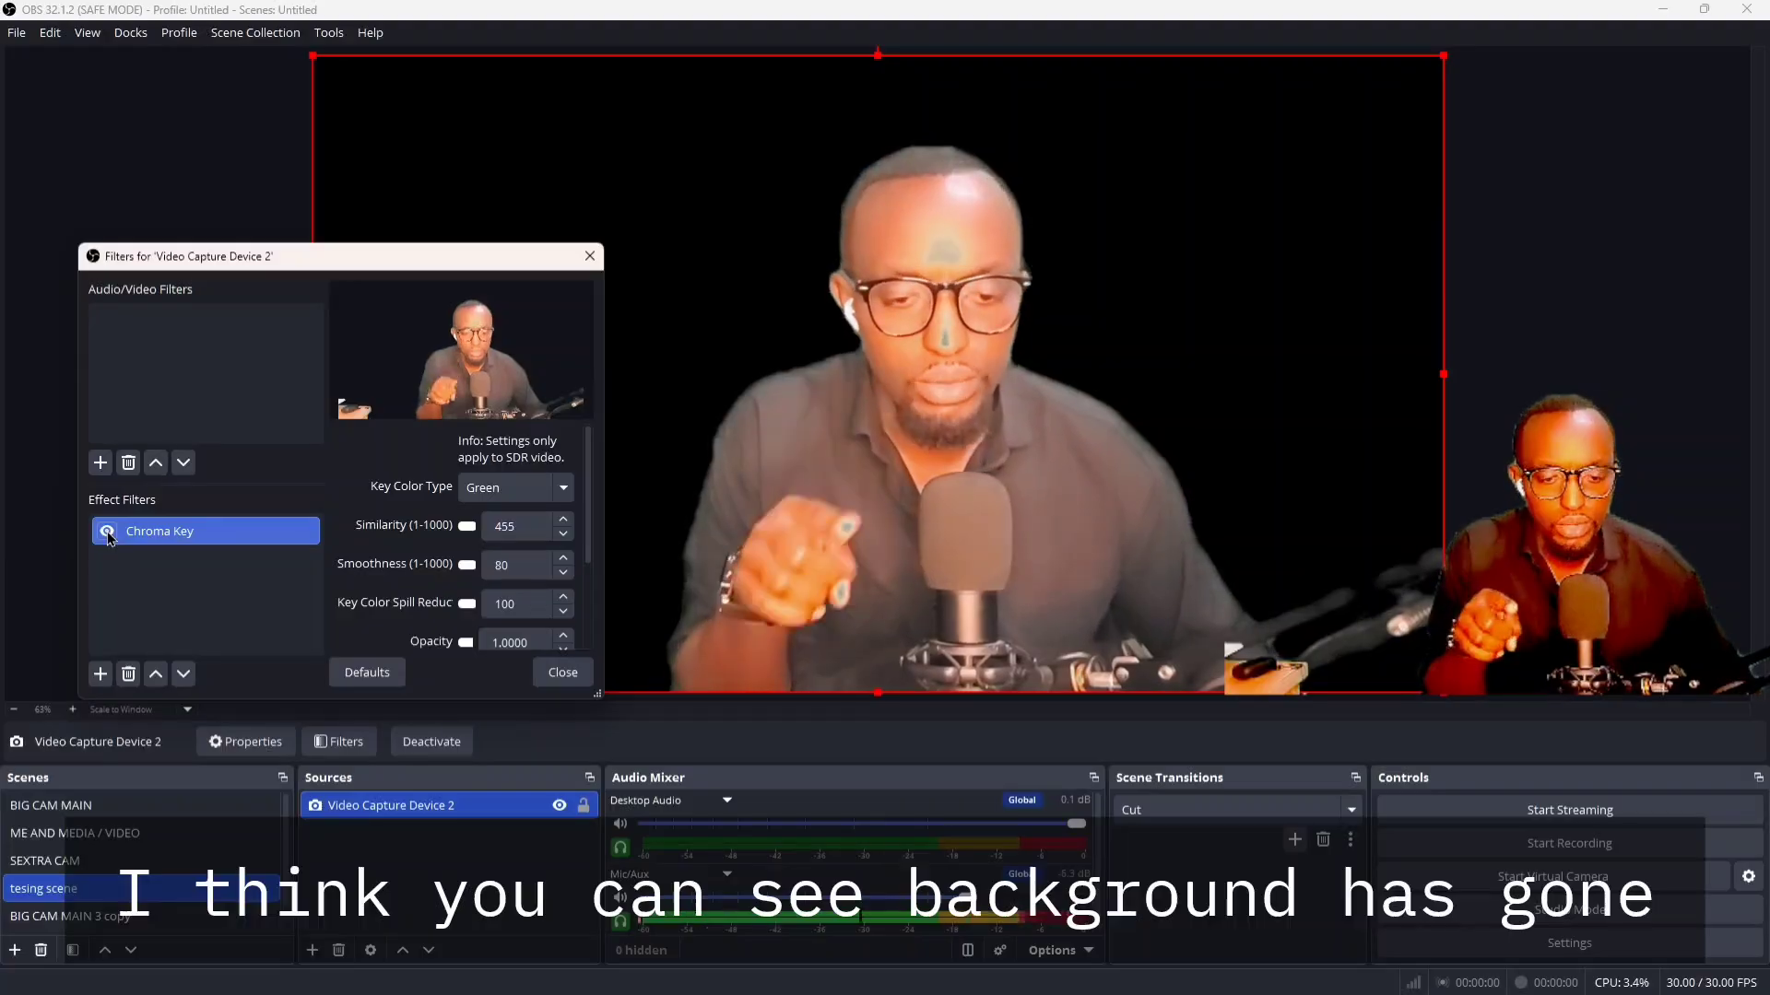
left_click(108, 532)
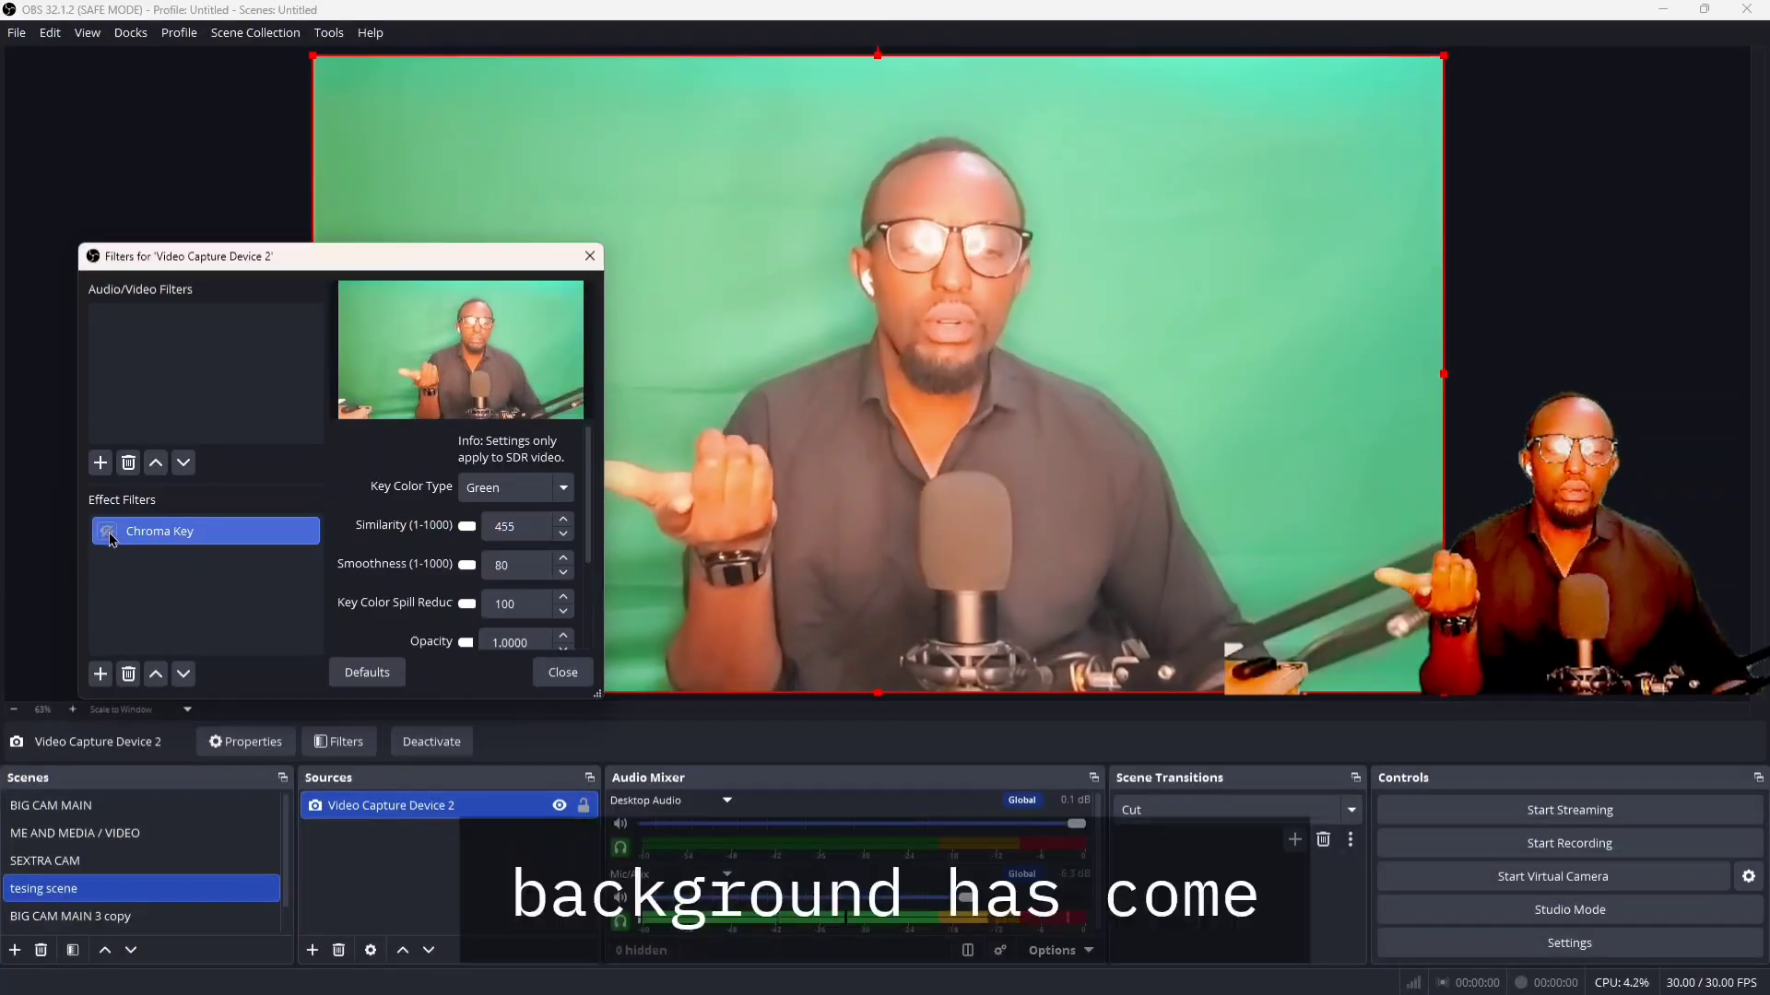
left_click(108, 533)
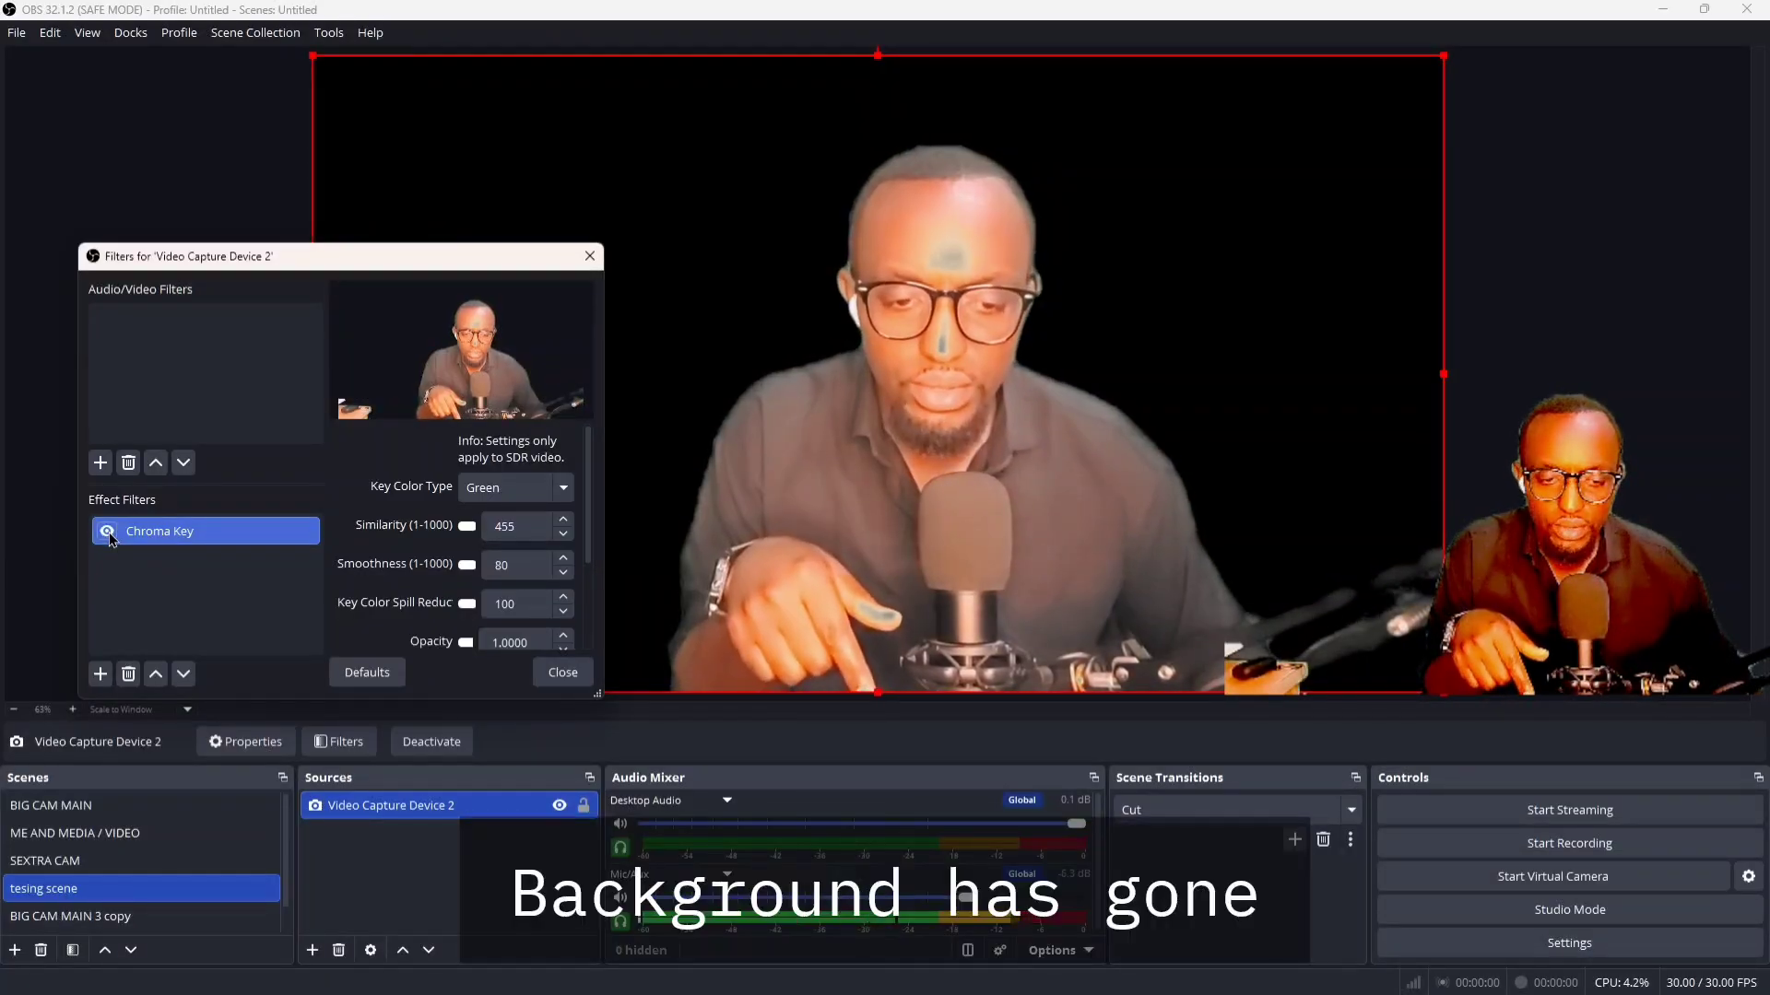
left_click(108, 532)
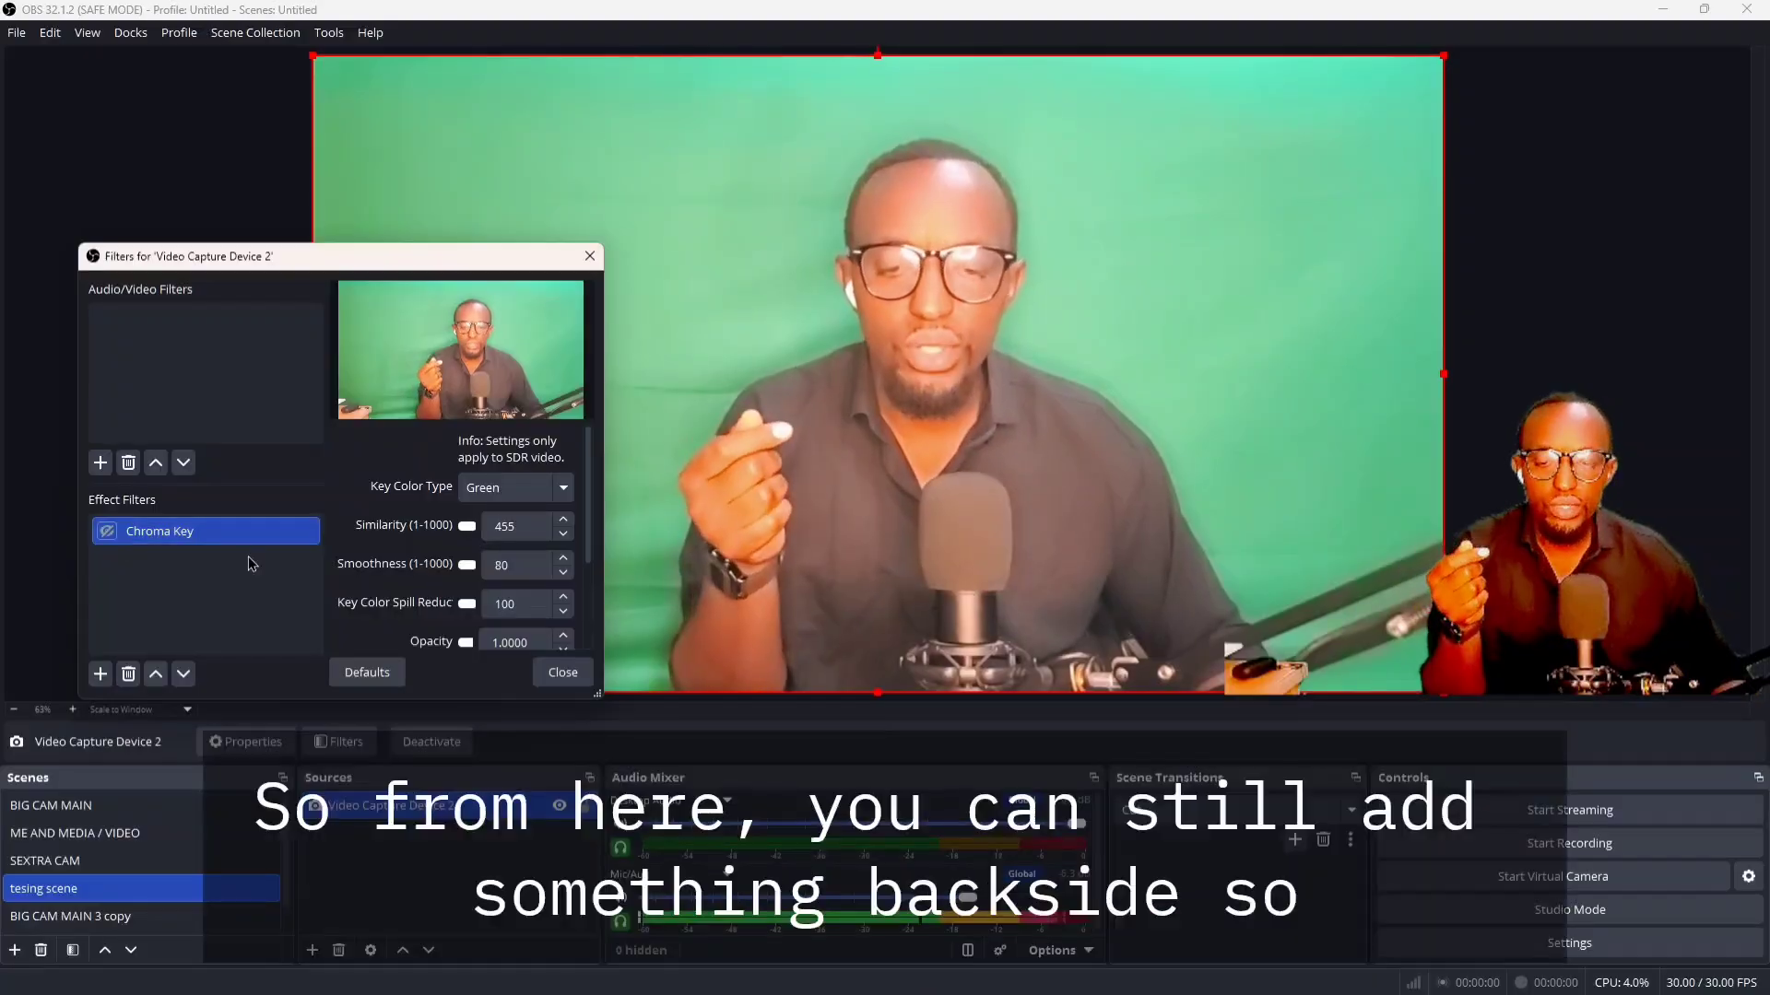
left_click(553, 673)
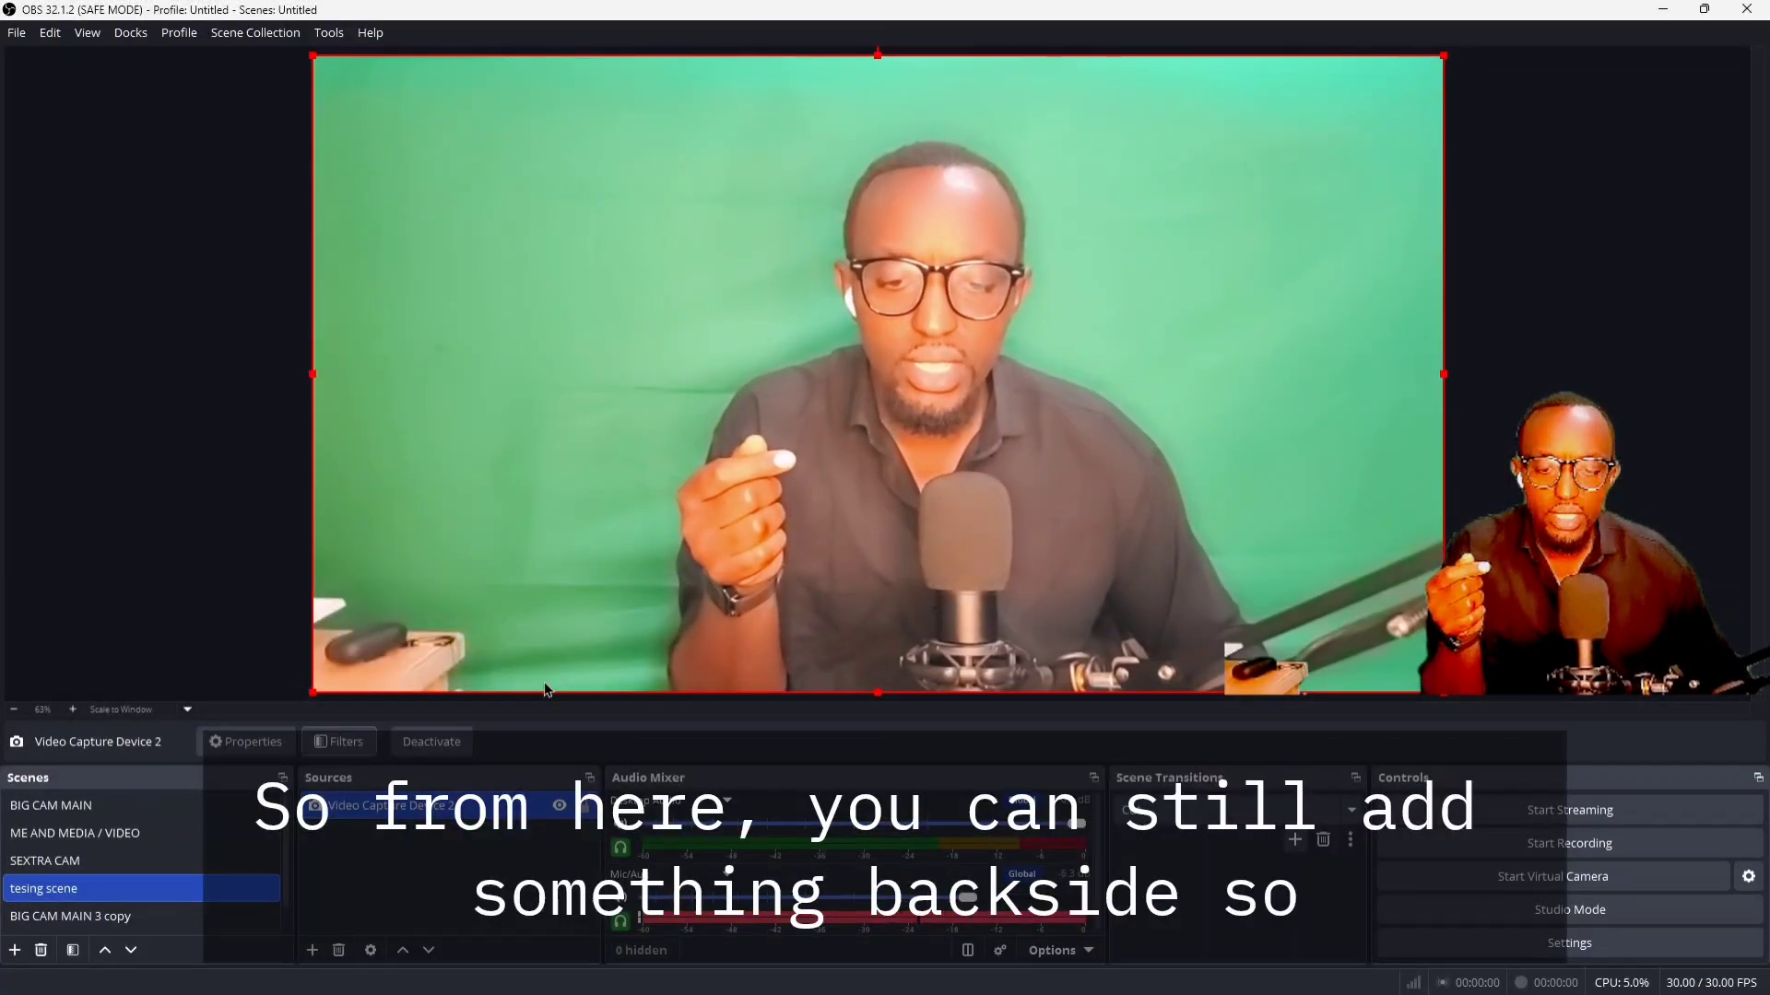
Add a new Image source with its default name to the testing scene, using the 1440x810 Blood Red PNG from the Pictures folder
left_click(312, 951)
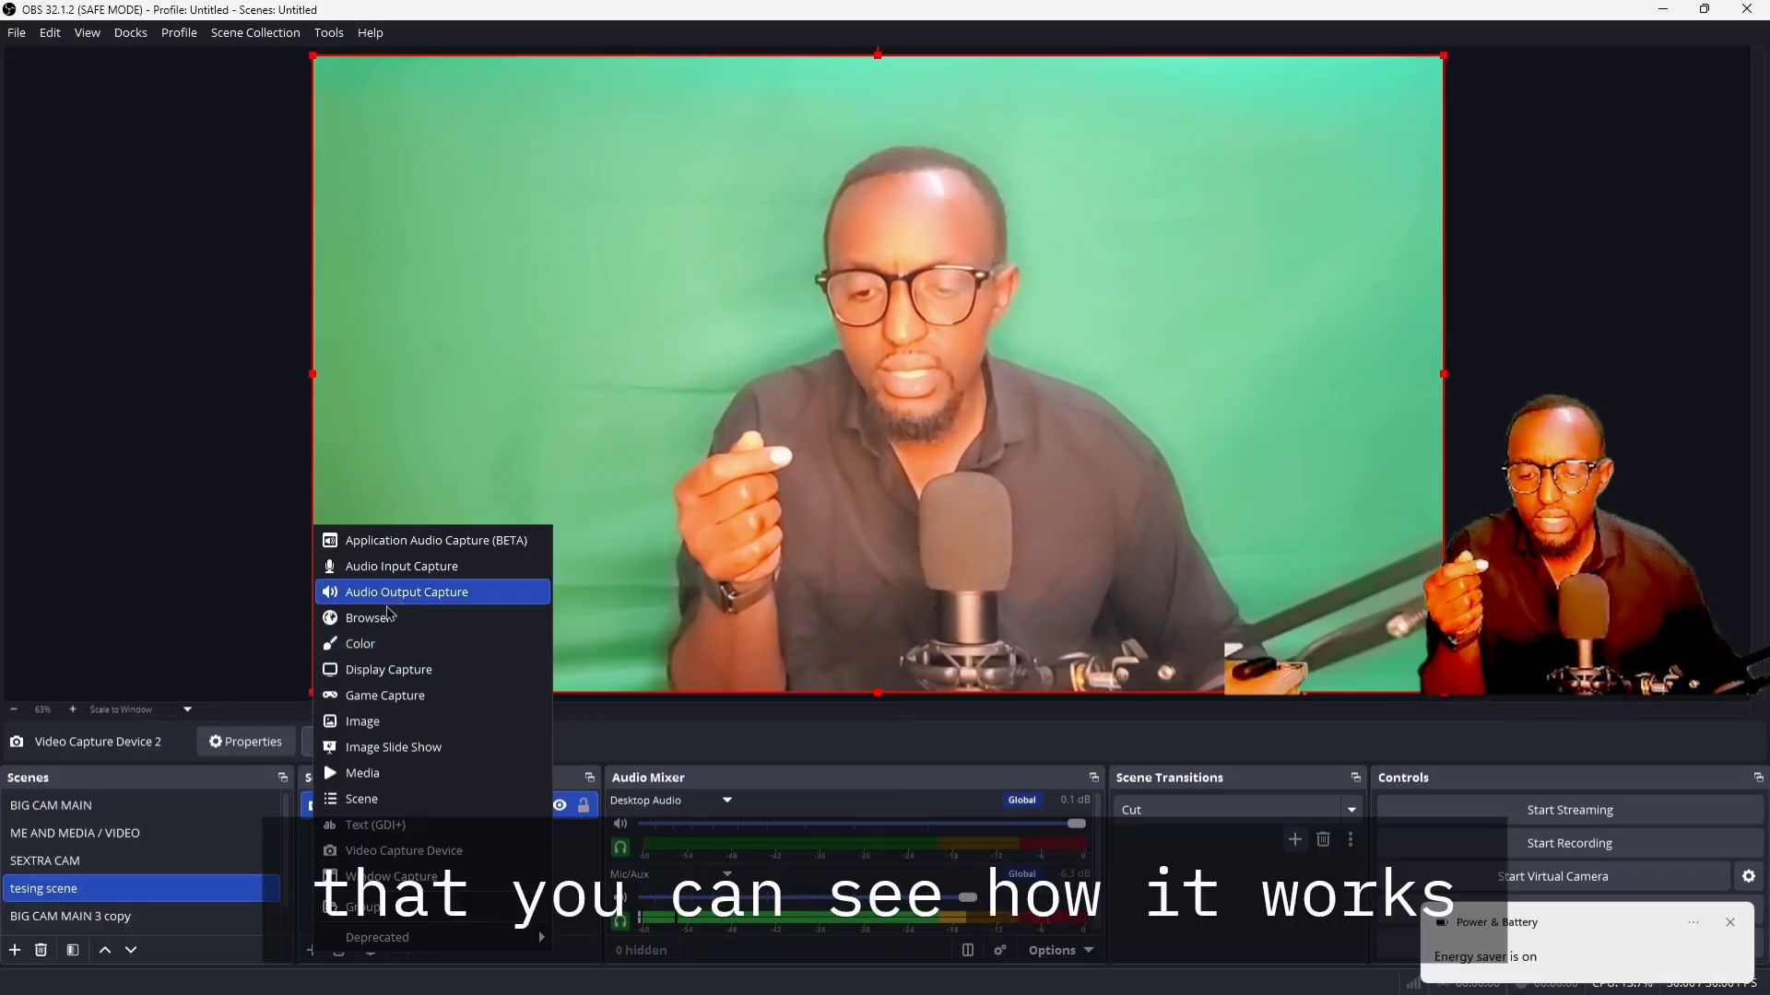
left_click(408, 722)
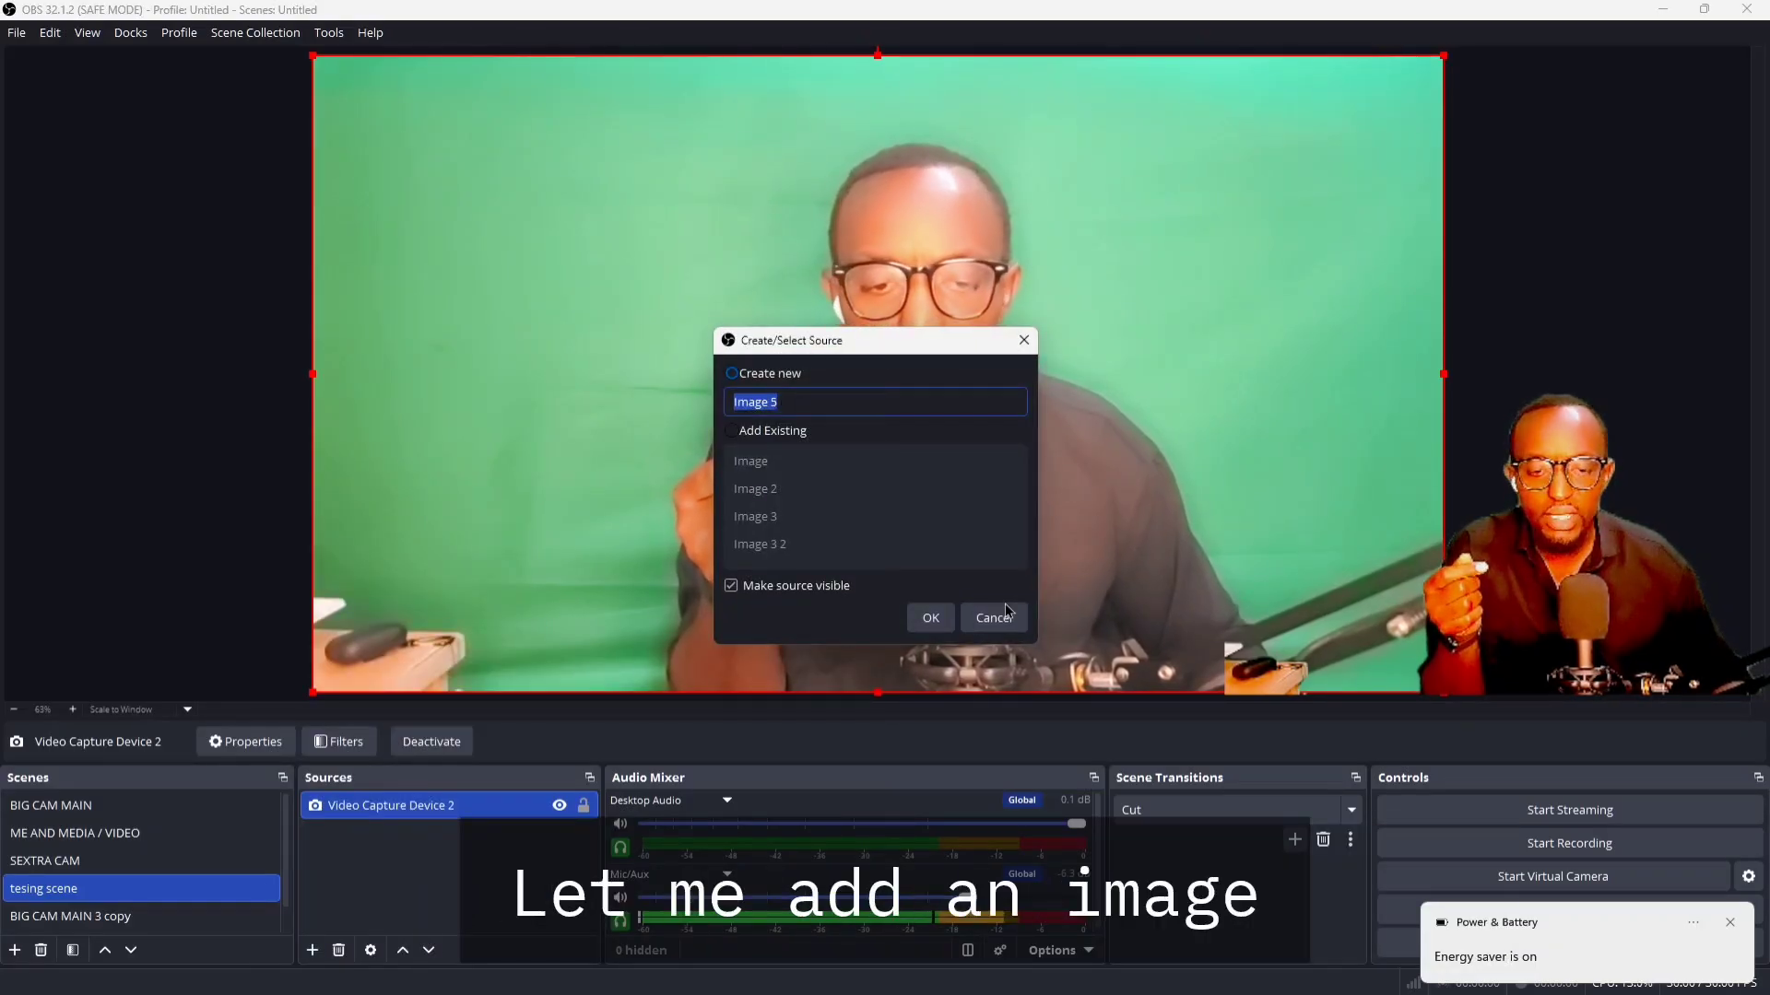
left_click(931, 617)
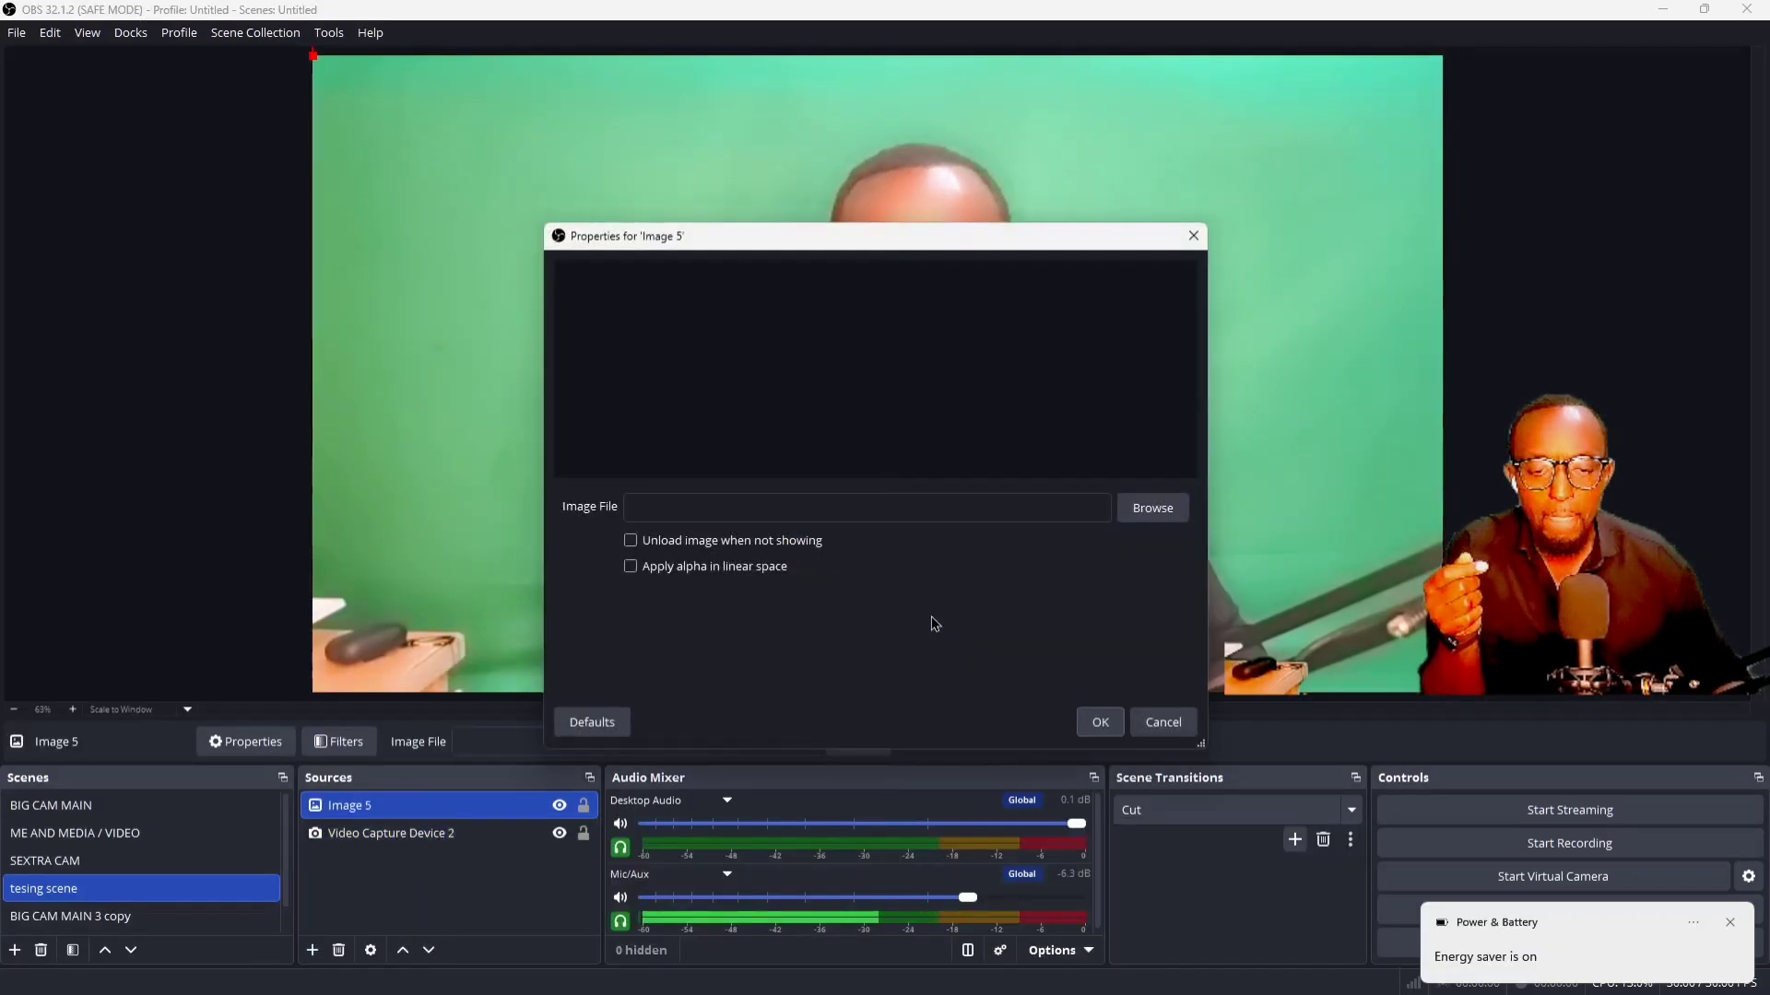
left_click(1152, 508)
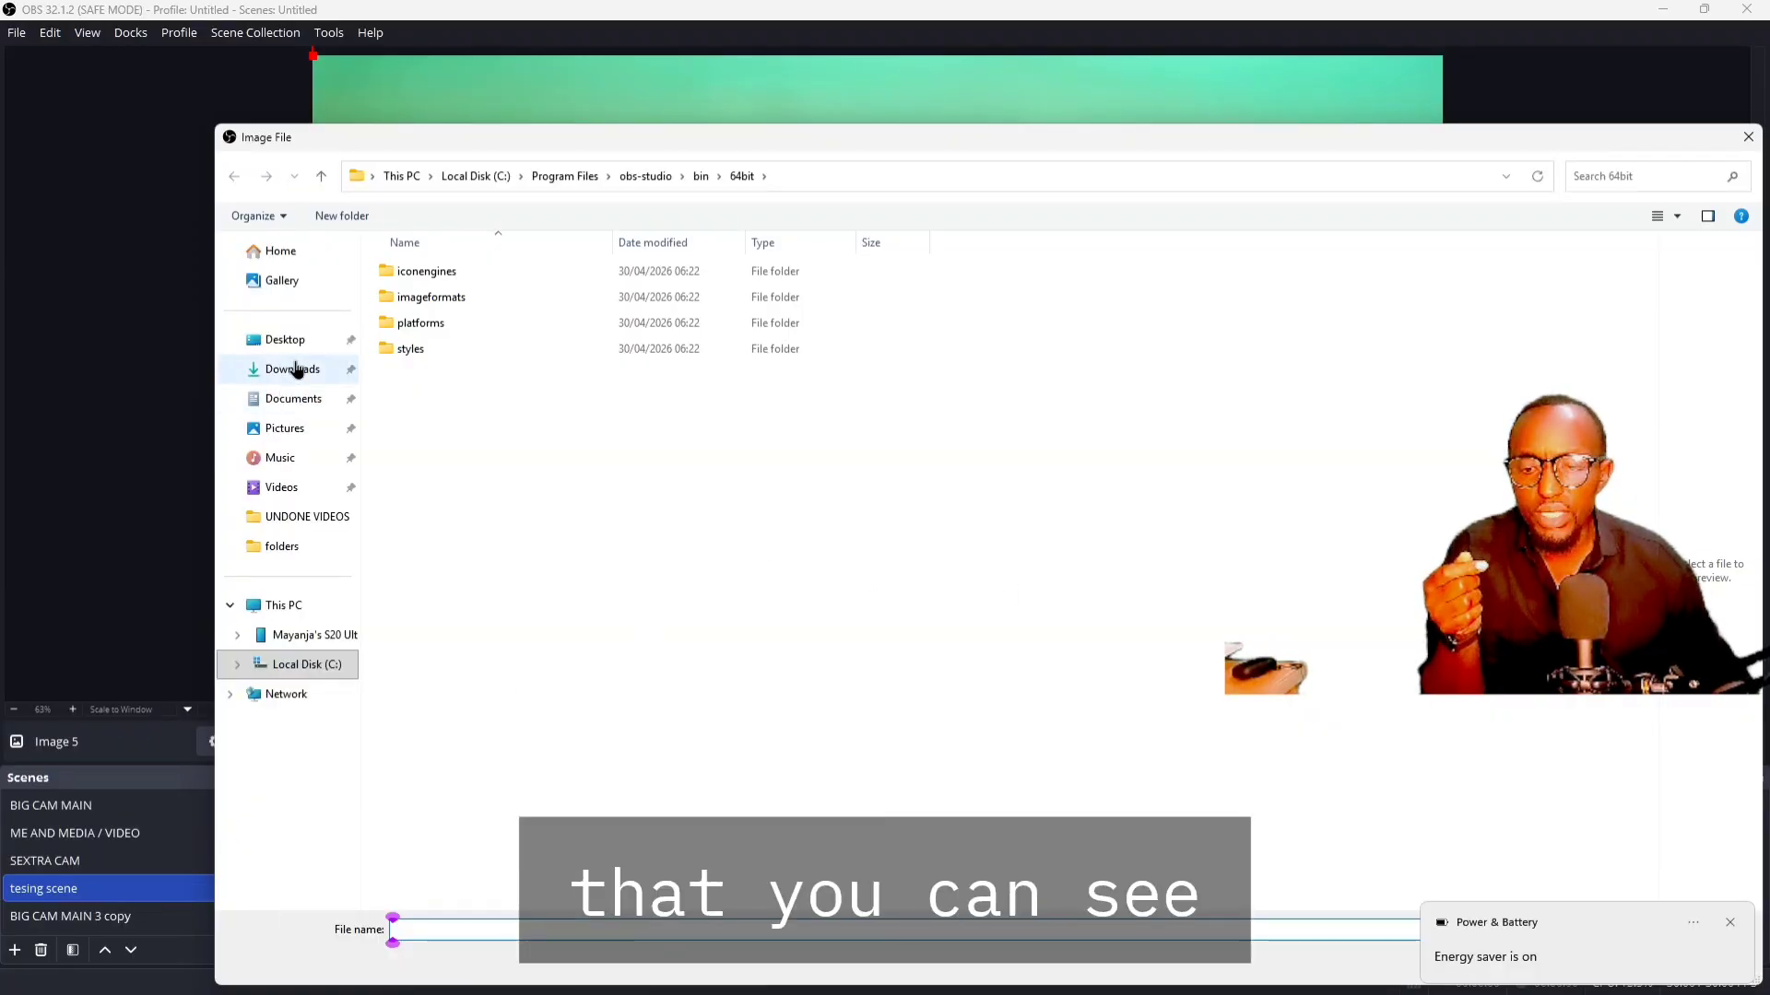
left_click(288, 428)
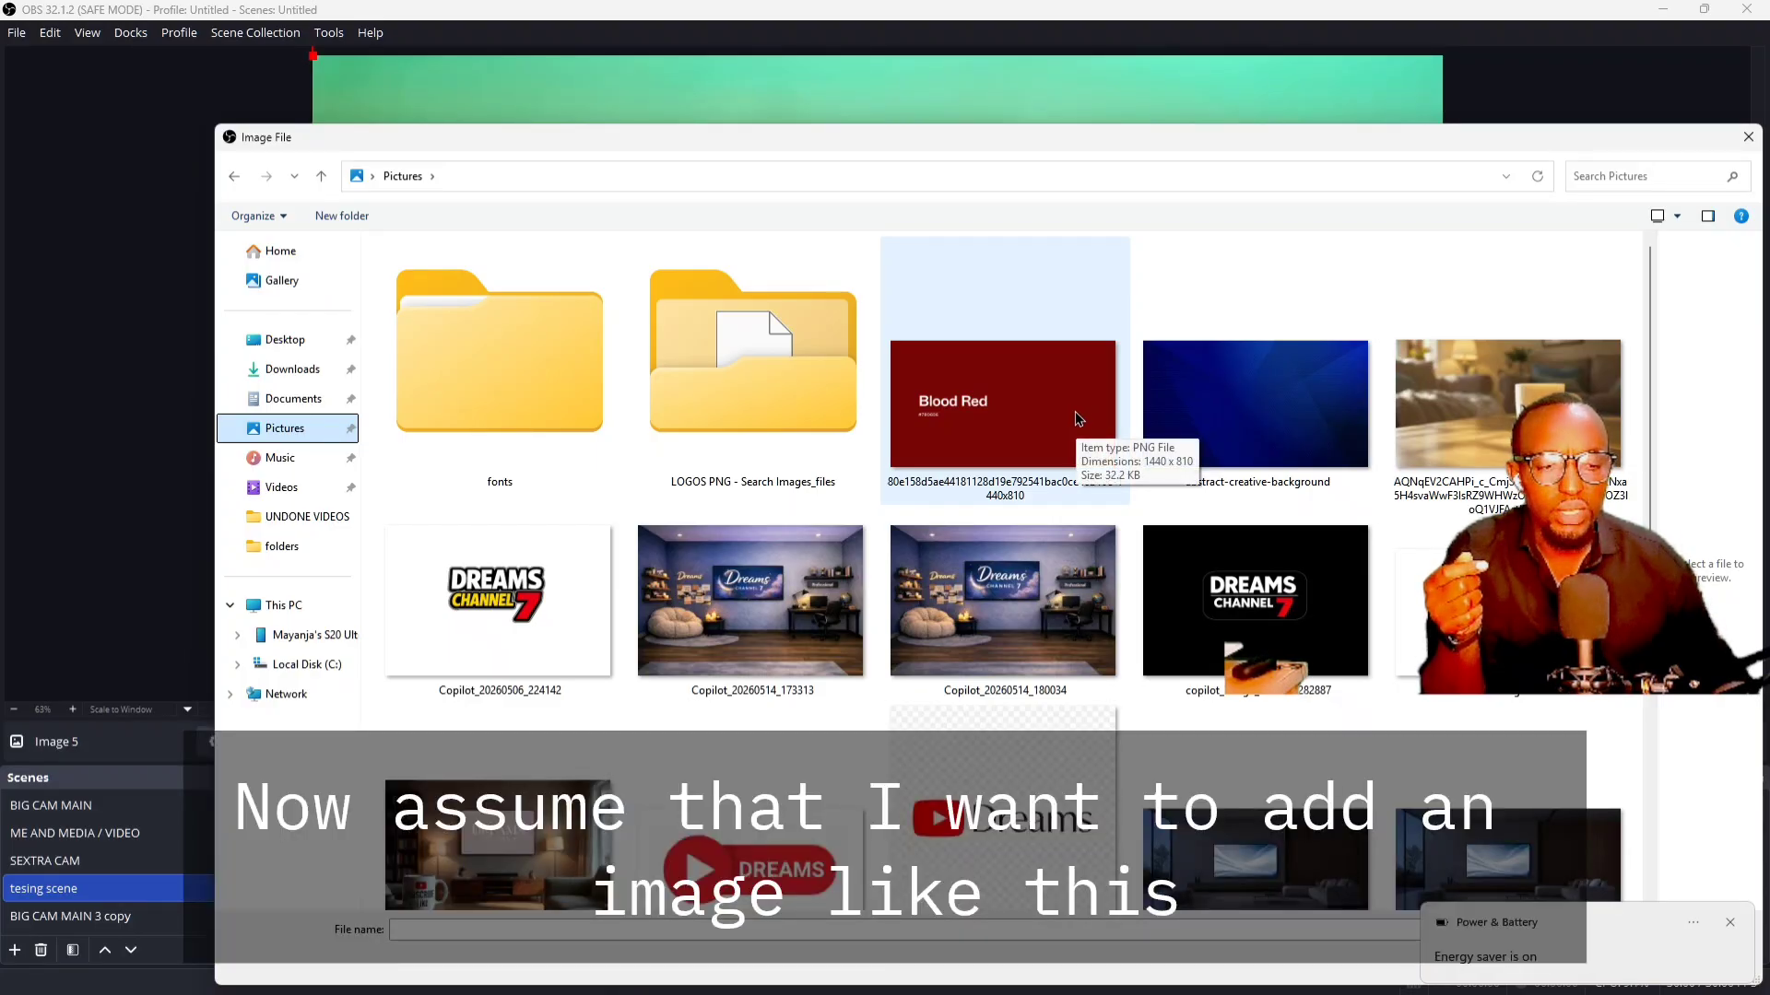
double_click(1077, 419)
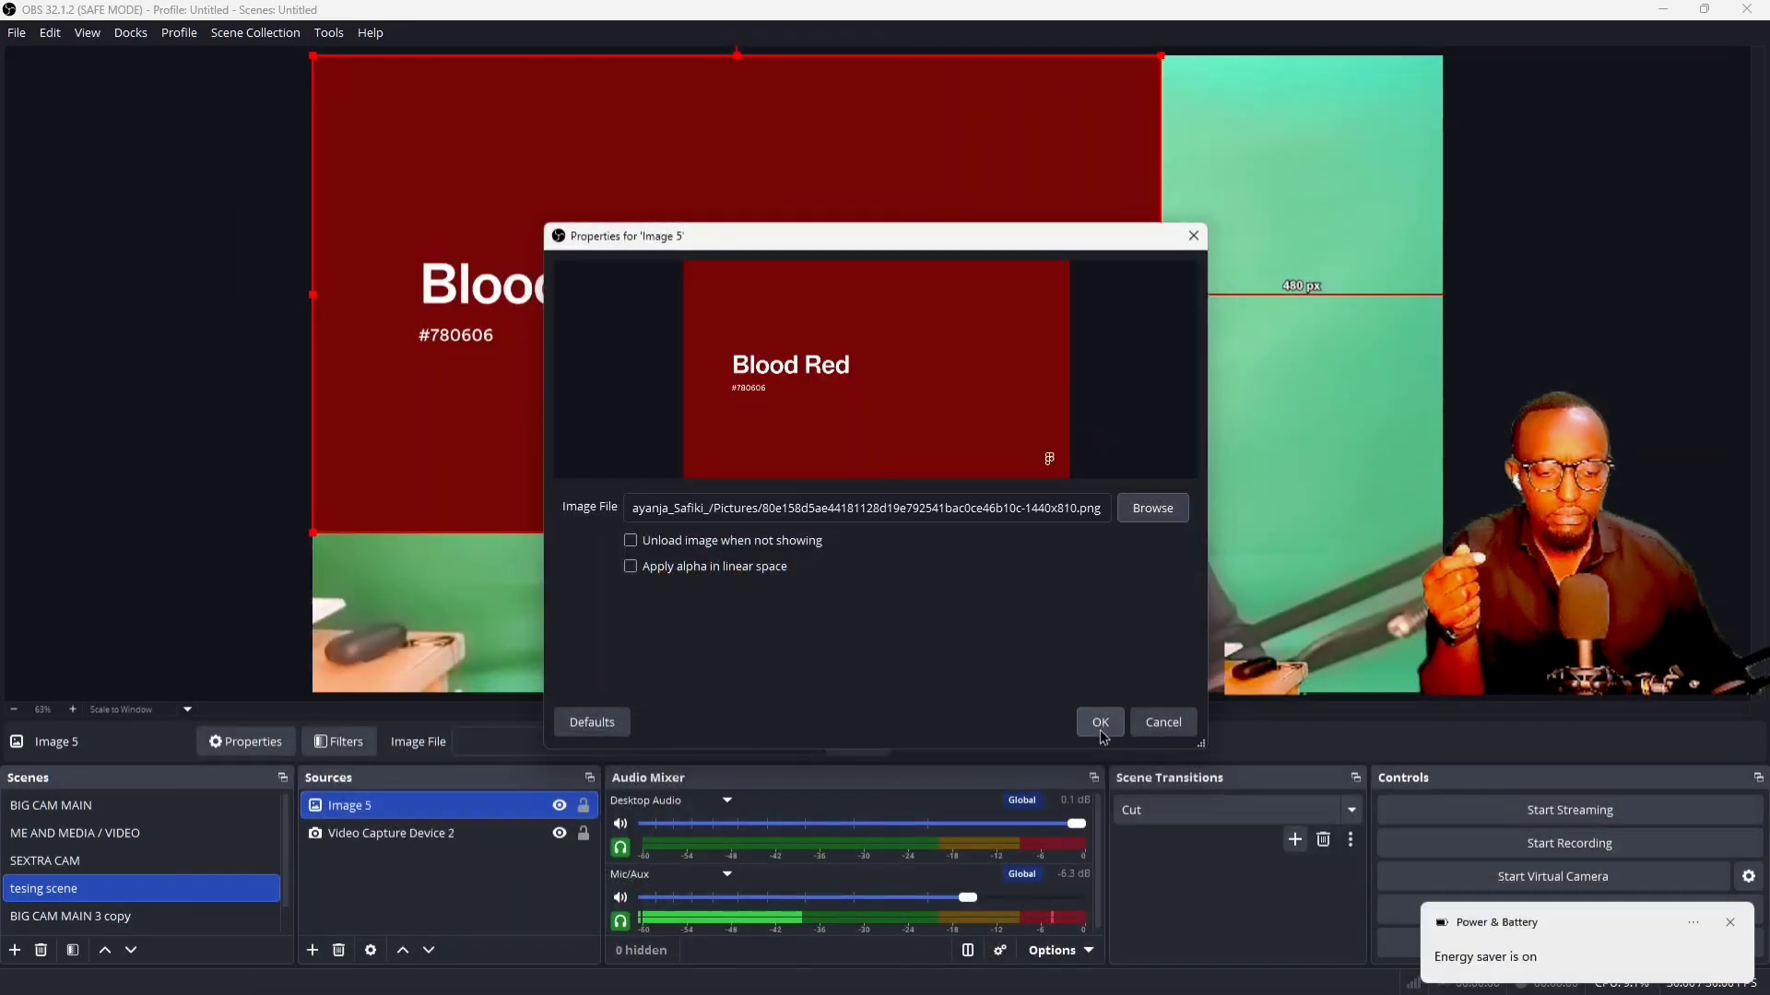
left_click(1099, 723)
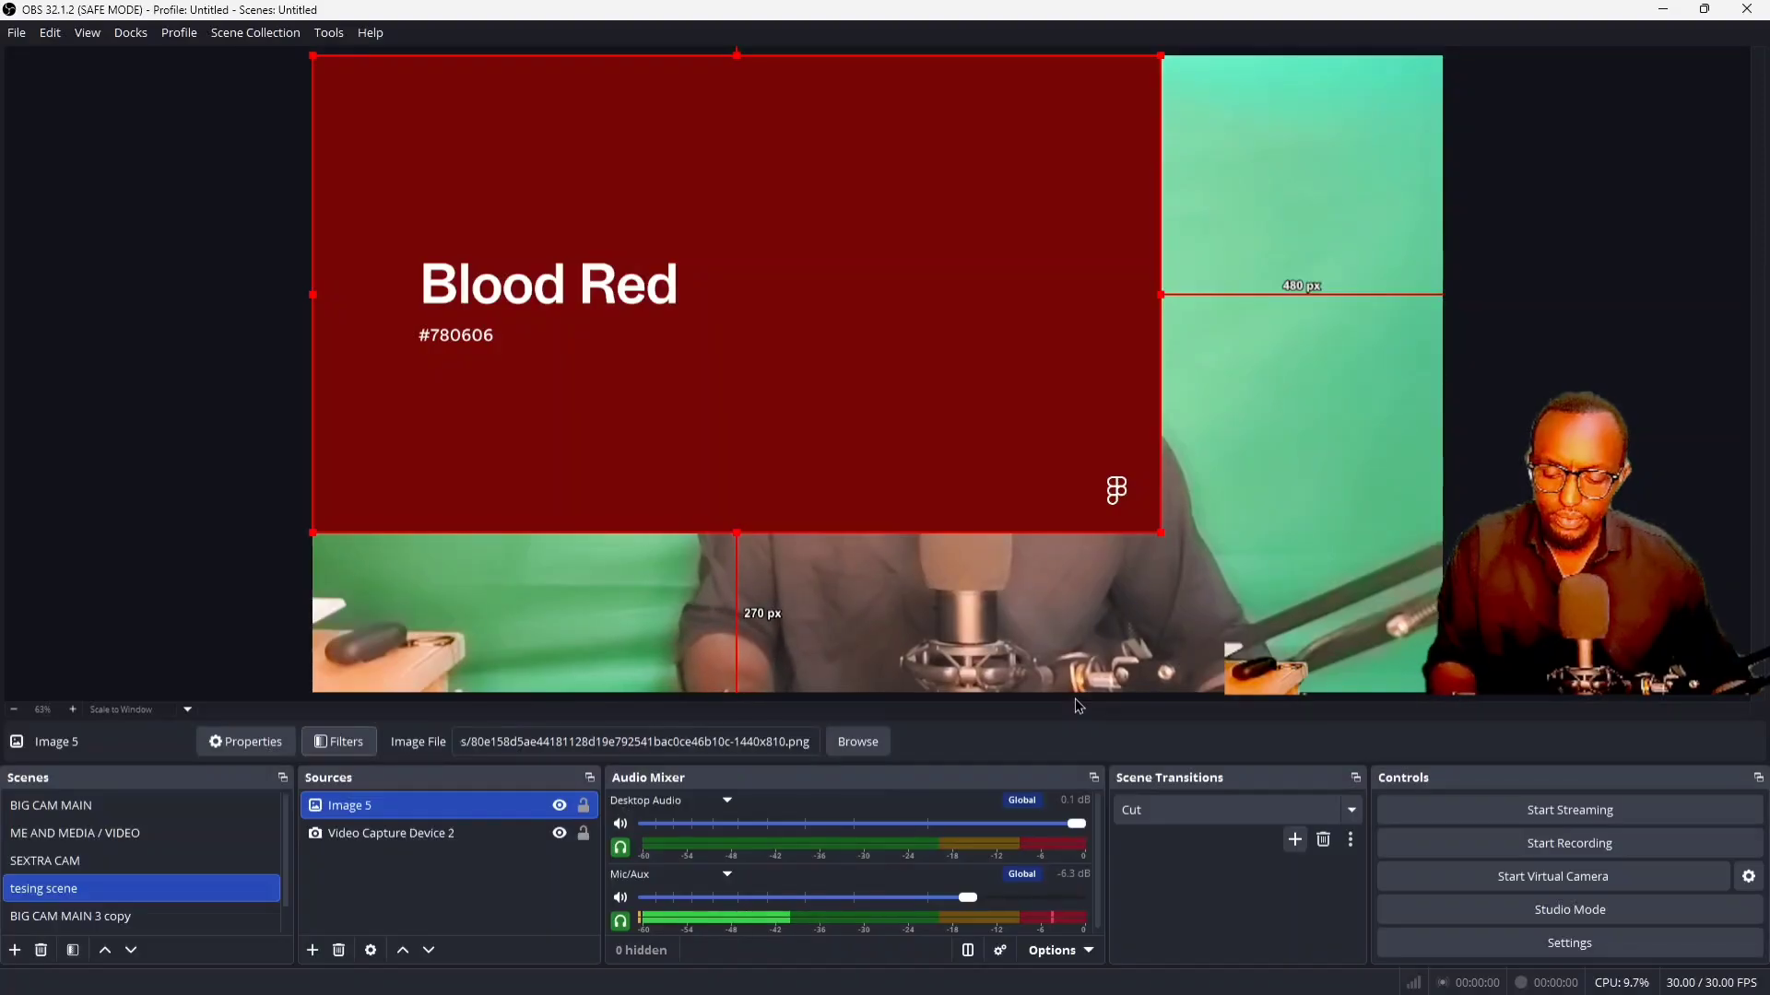
Fit the Blood Red image to the screen and place it below Video Capture Device 2 in the source order
key("ctrl+f")
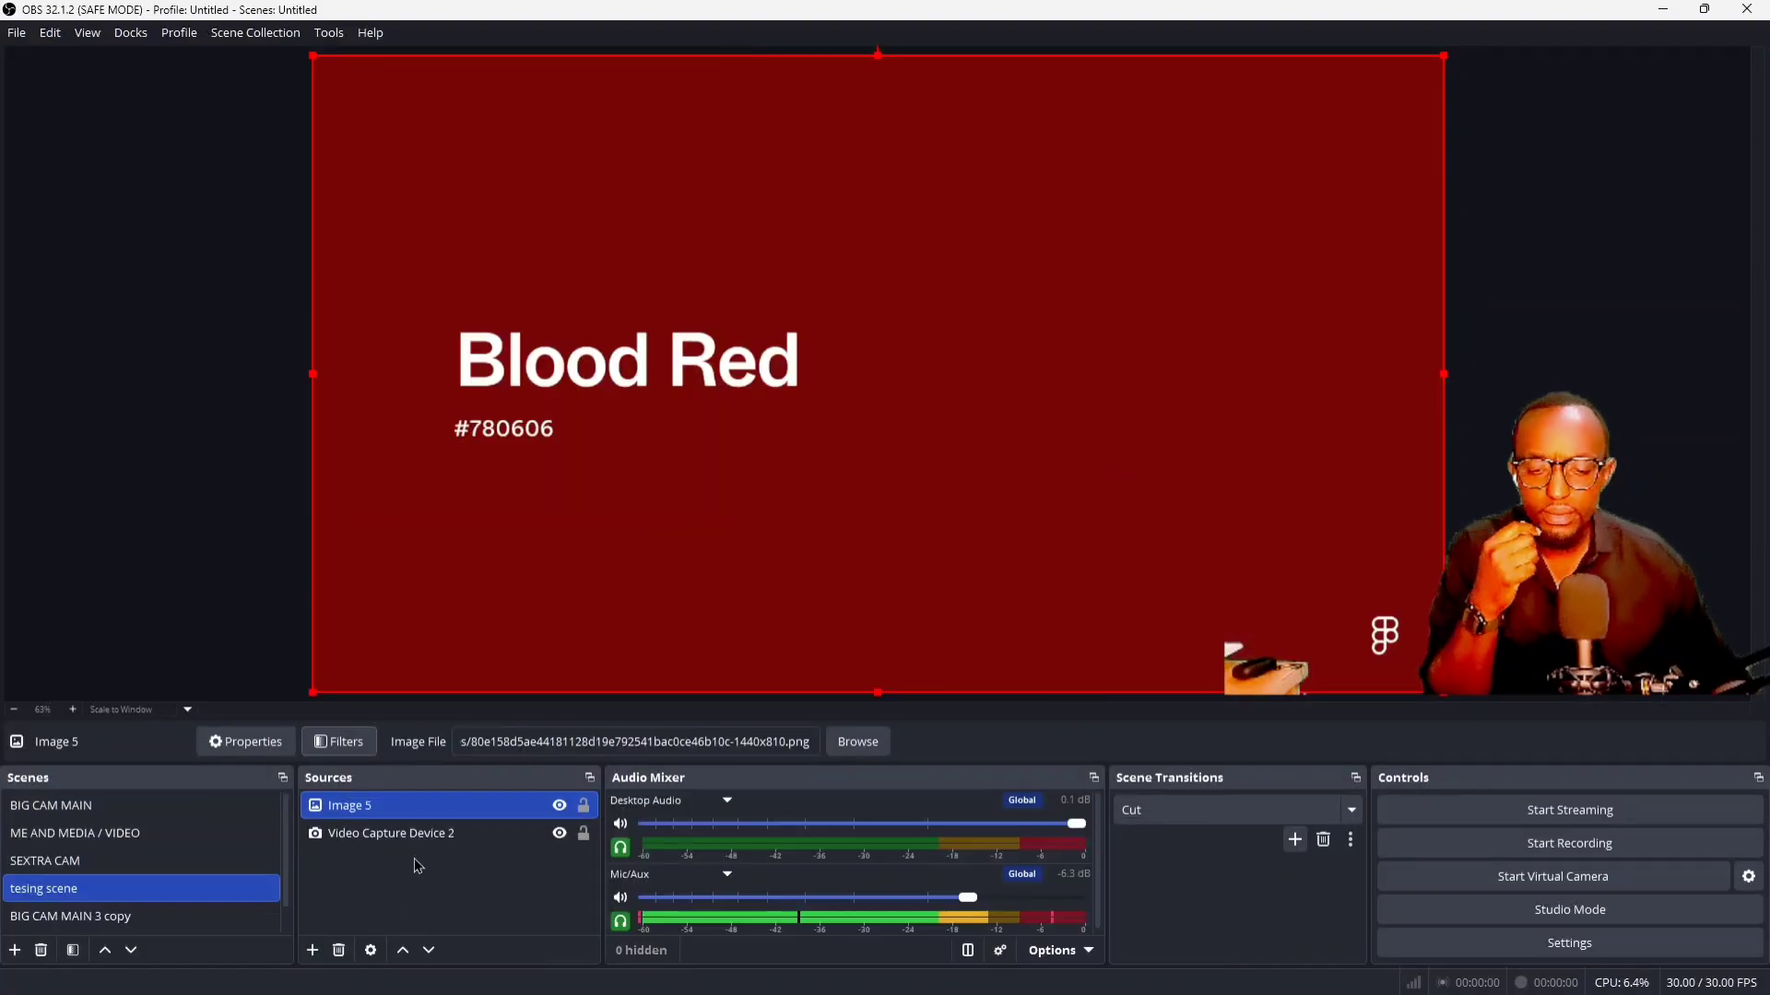
left_click(430, 950)
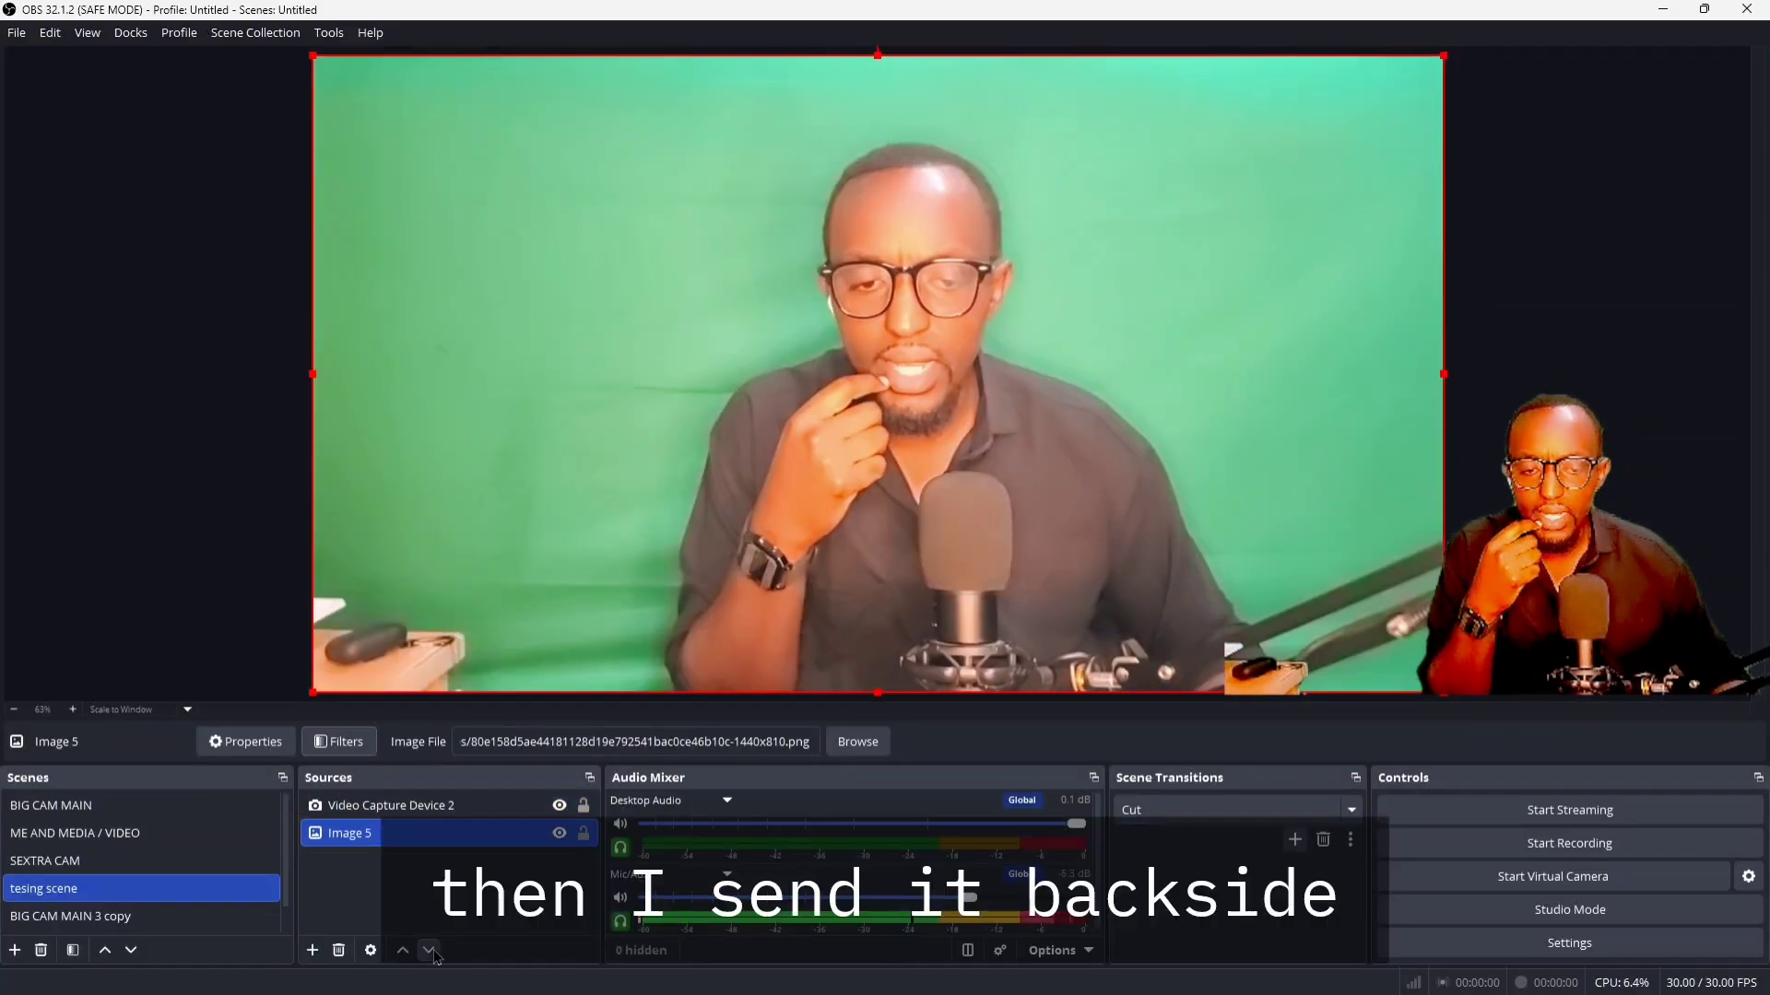
Enable the Chroma Key filter on Video Capture Device 2 and move the filters window aside to reveal the whole preview
left_click(379, 808)
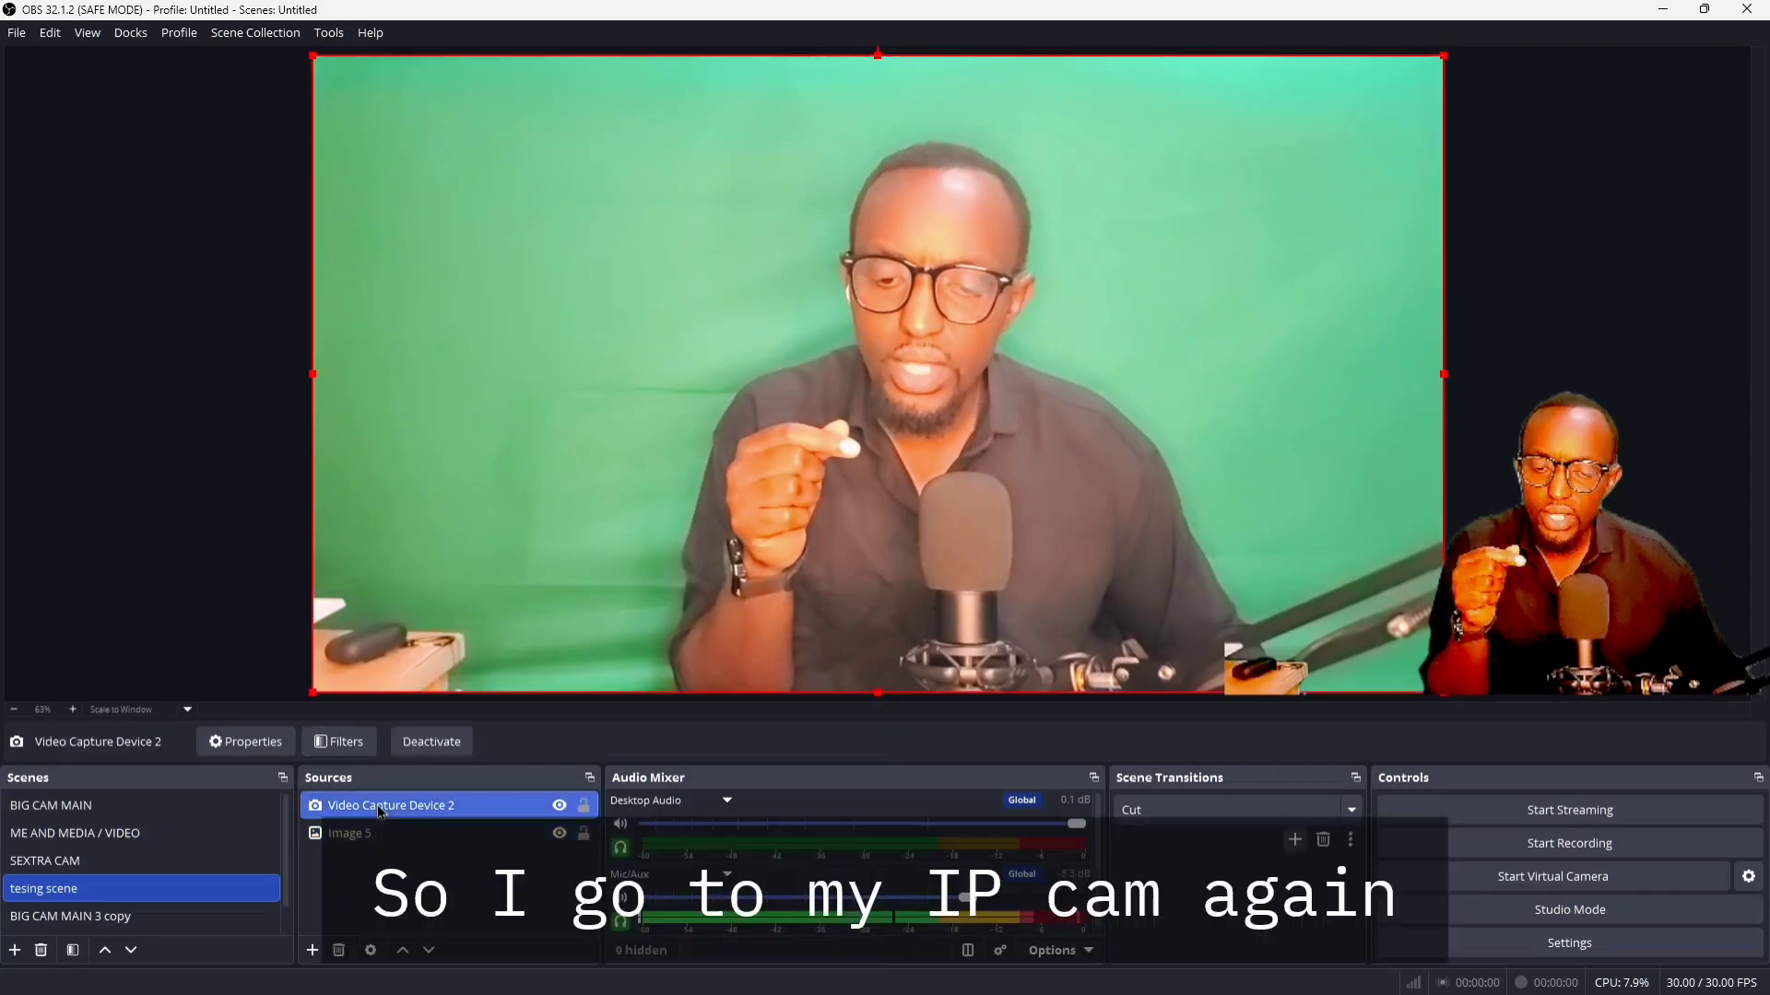
left_click(343, 743)
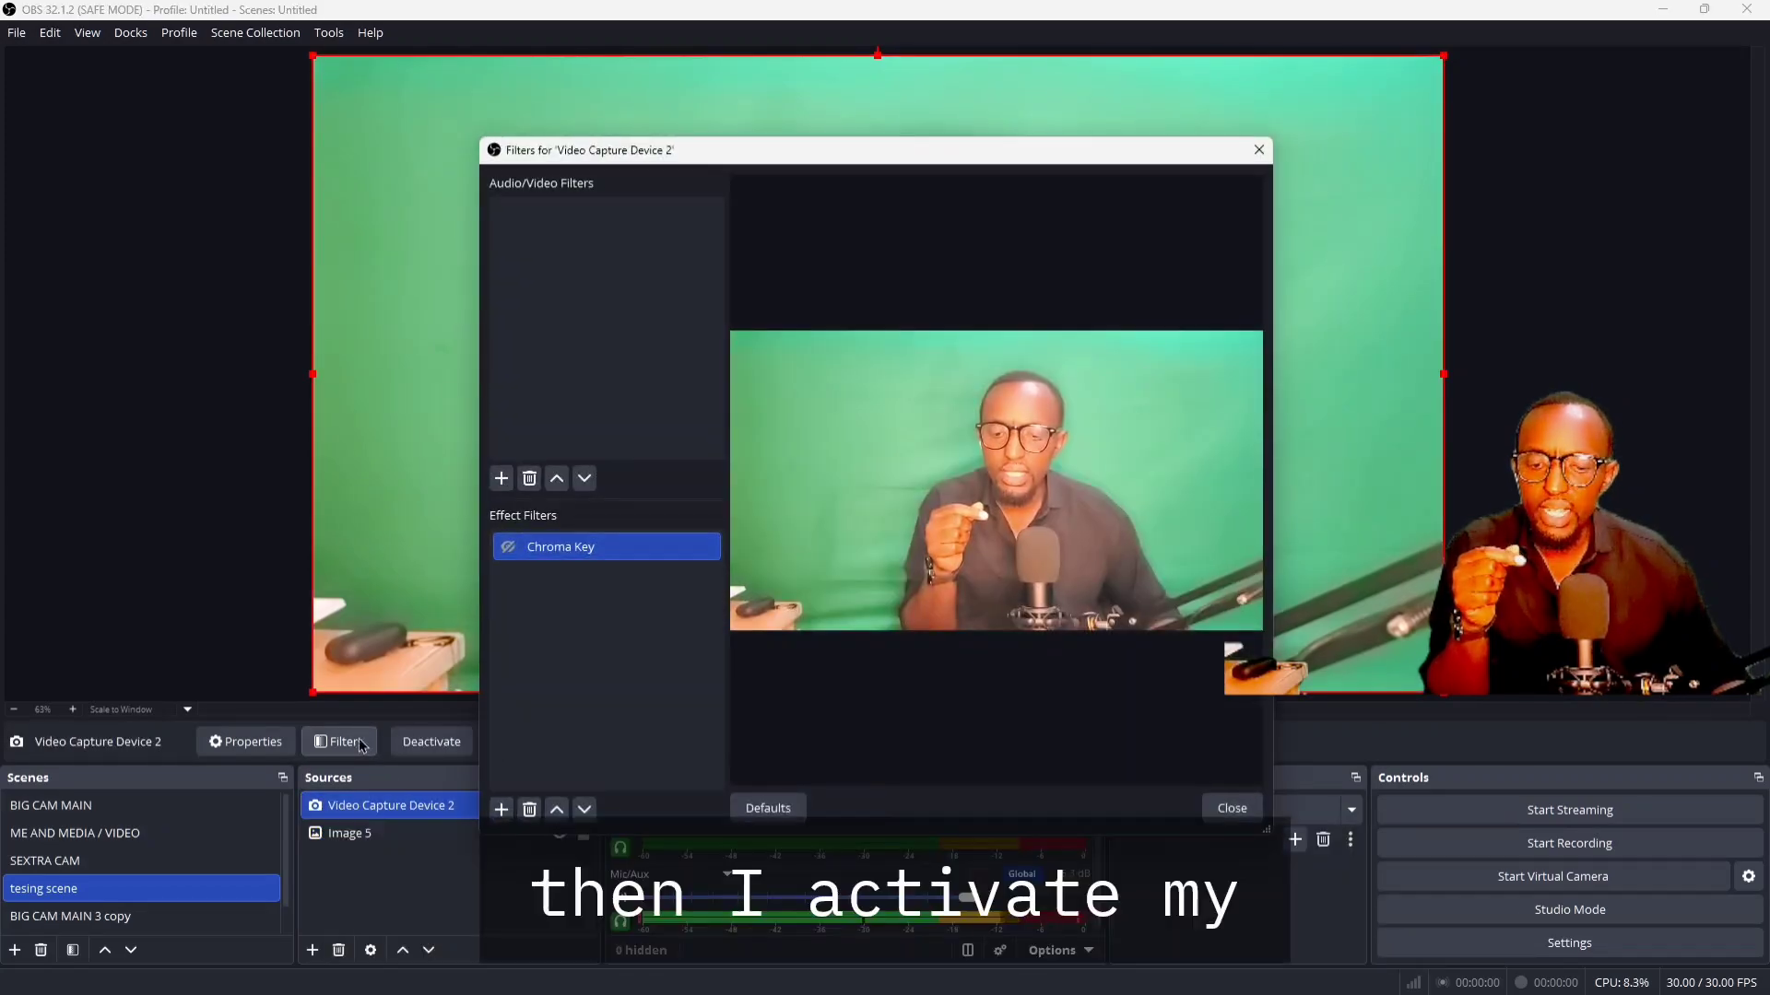
left_click(508, 547)
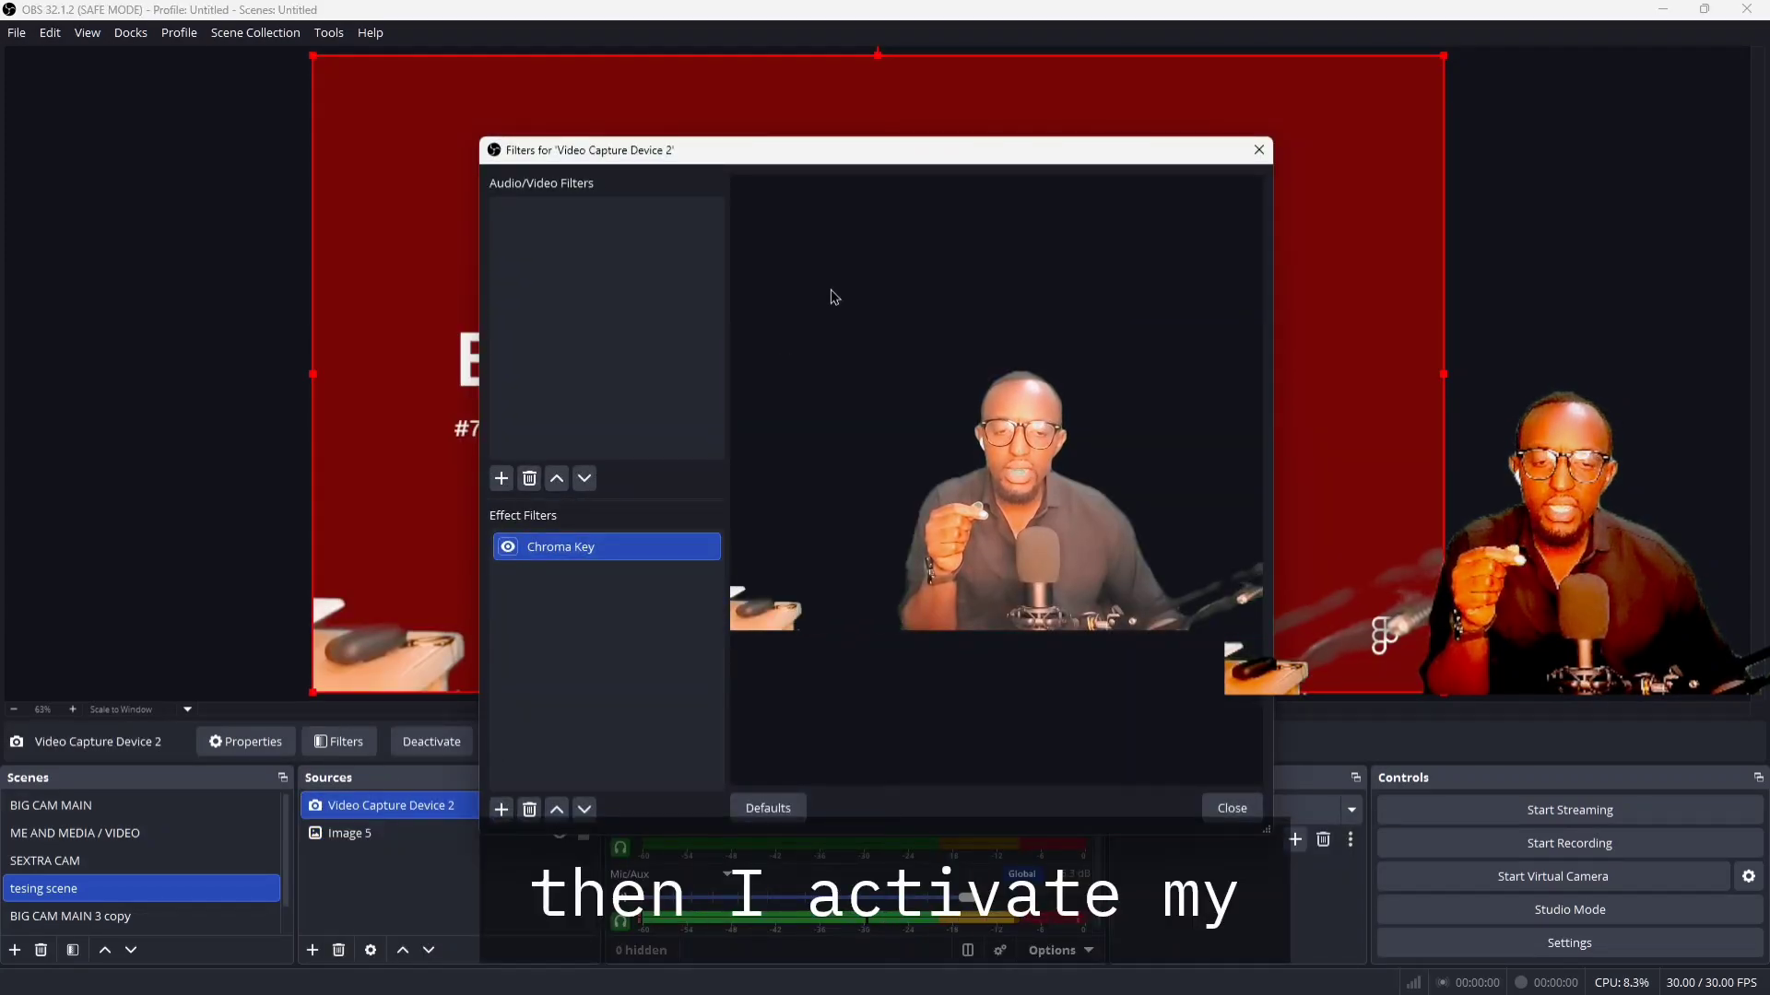
left_click_drag(990, 161, 182, 464)
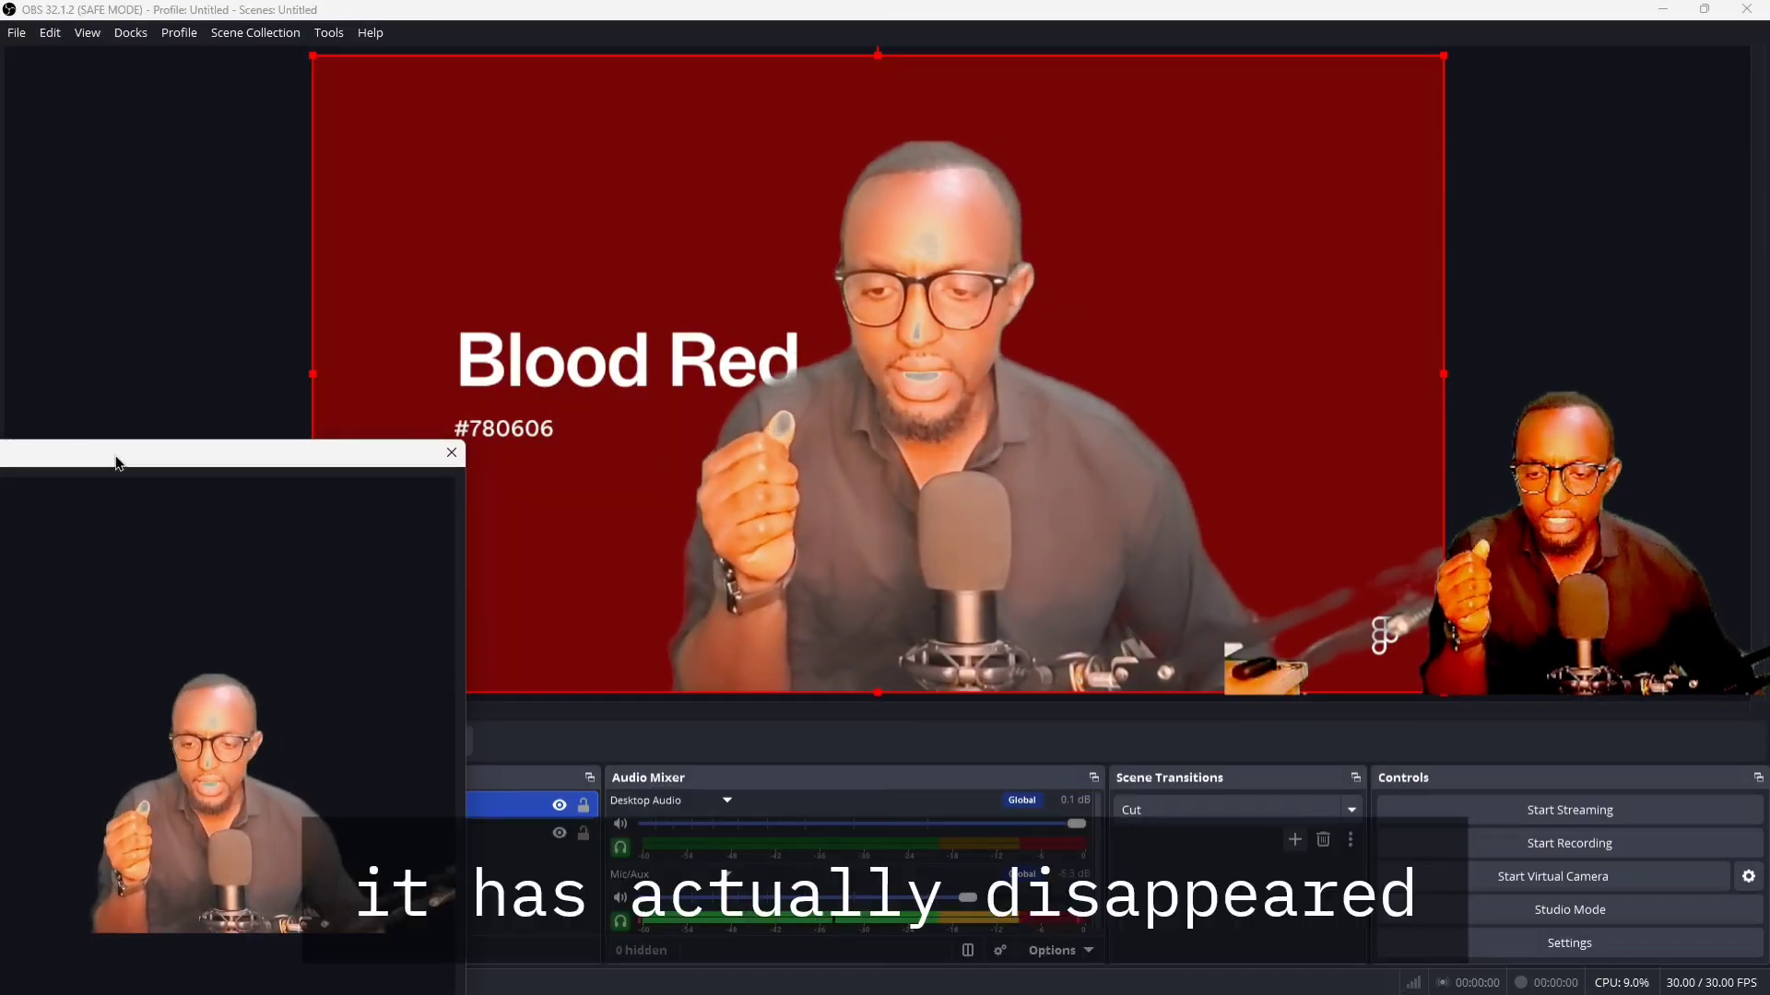
left_click_drag(118, 463, 388, 887)
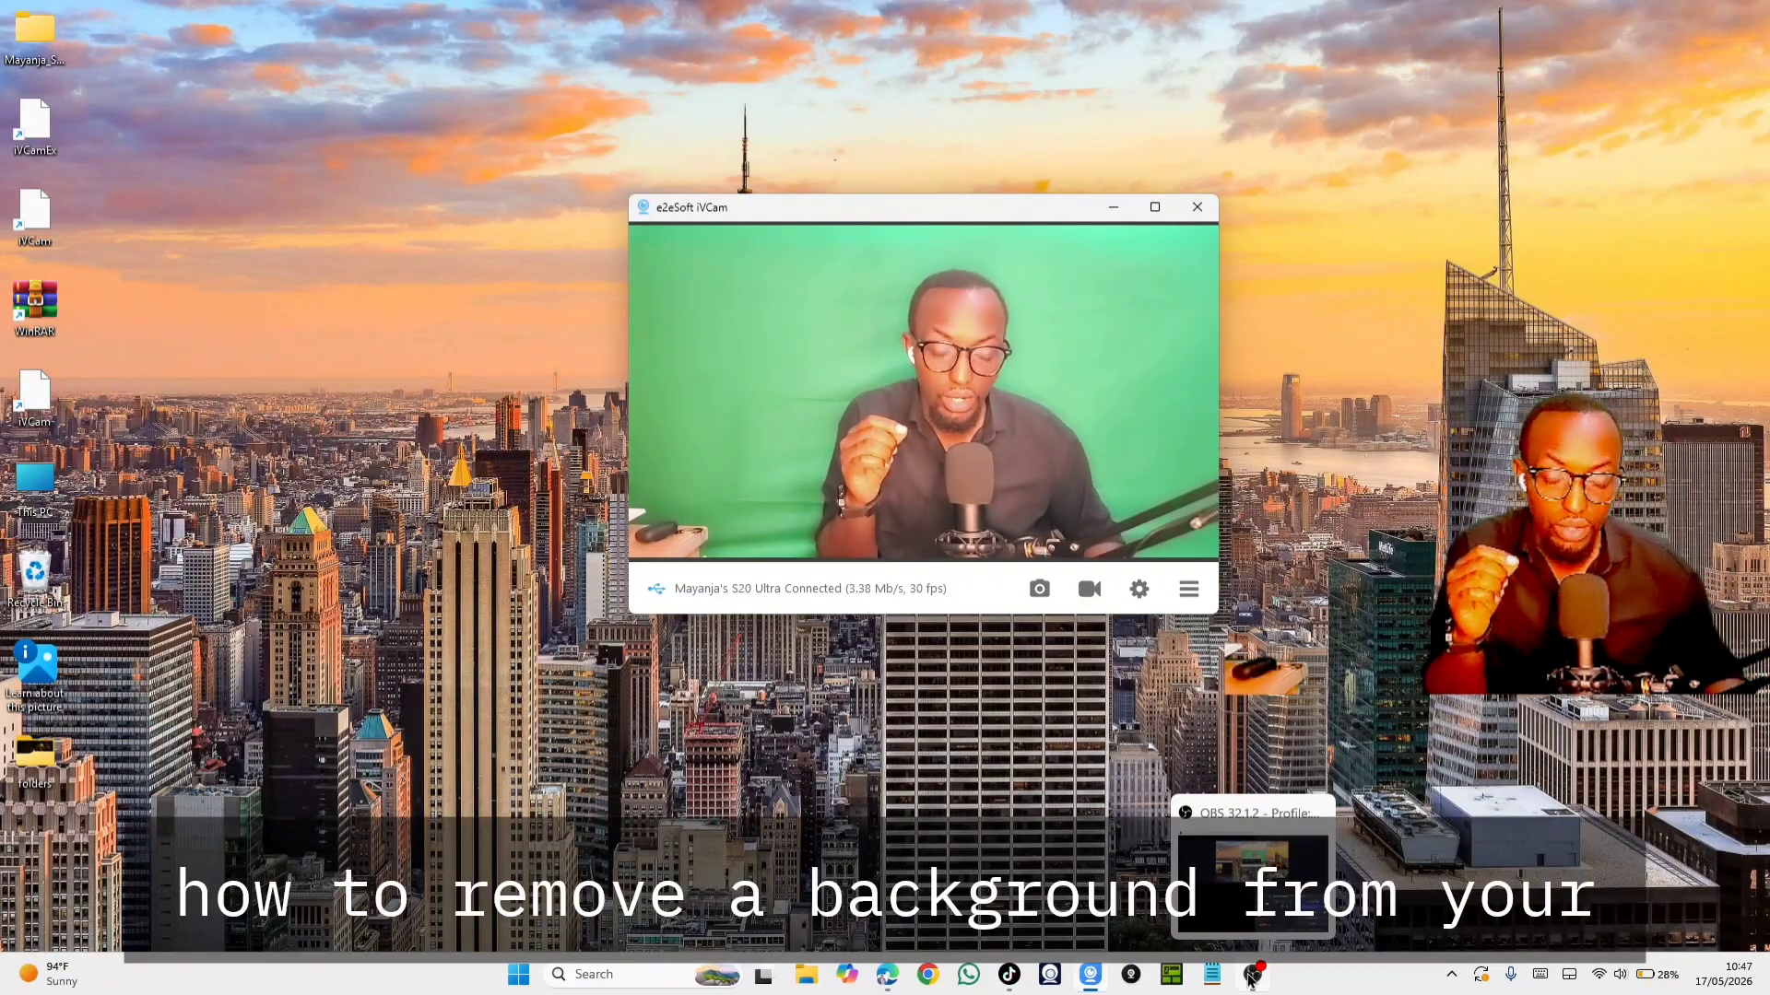
Switch to the OBS window that is running the recording
left_click(1255, 979)
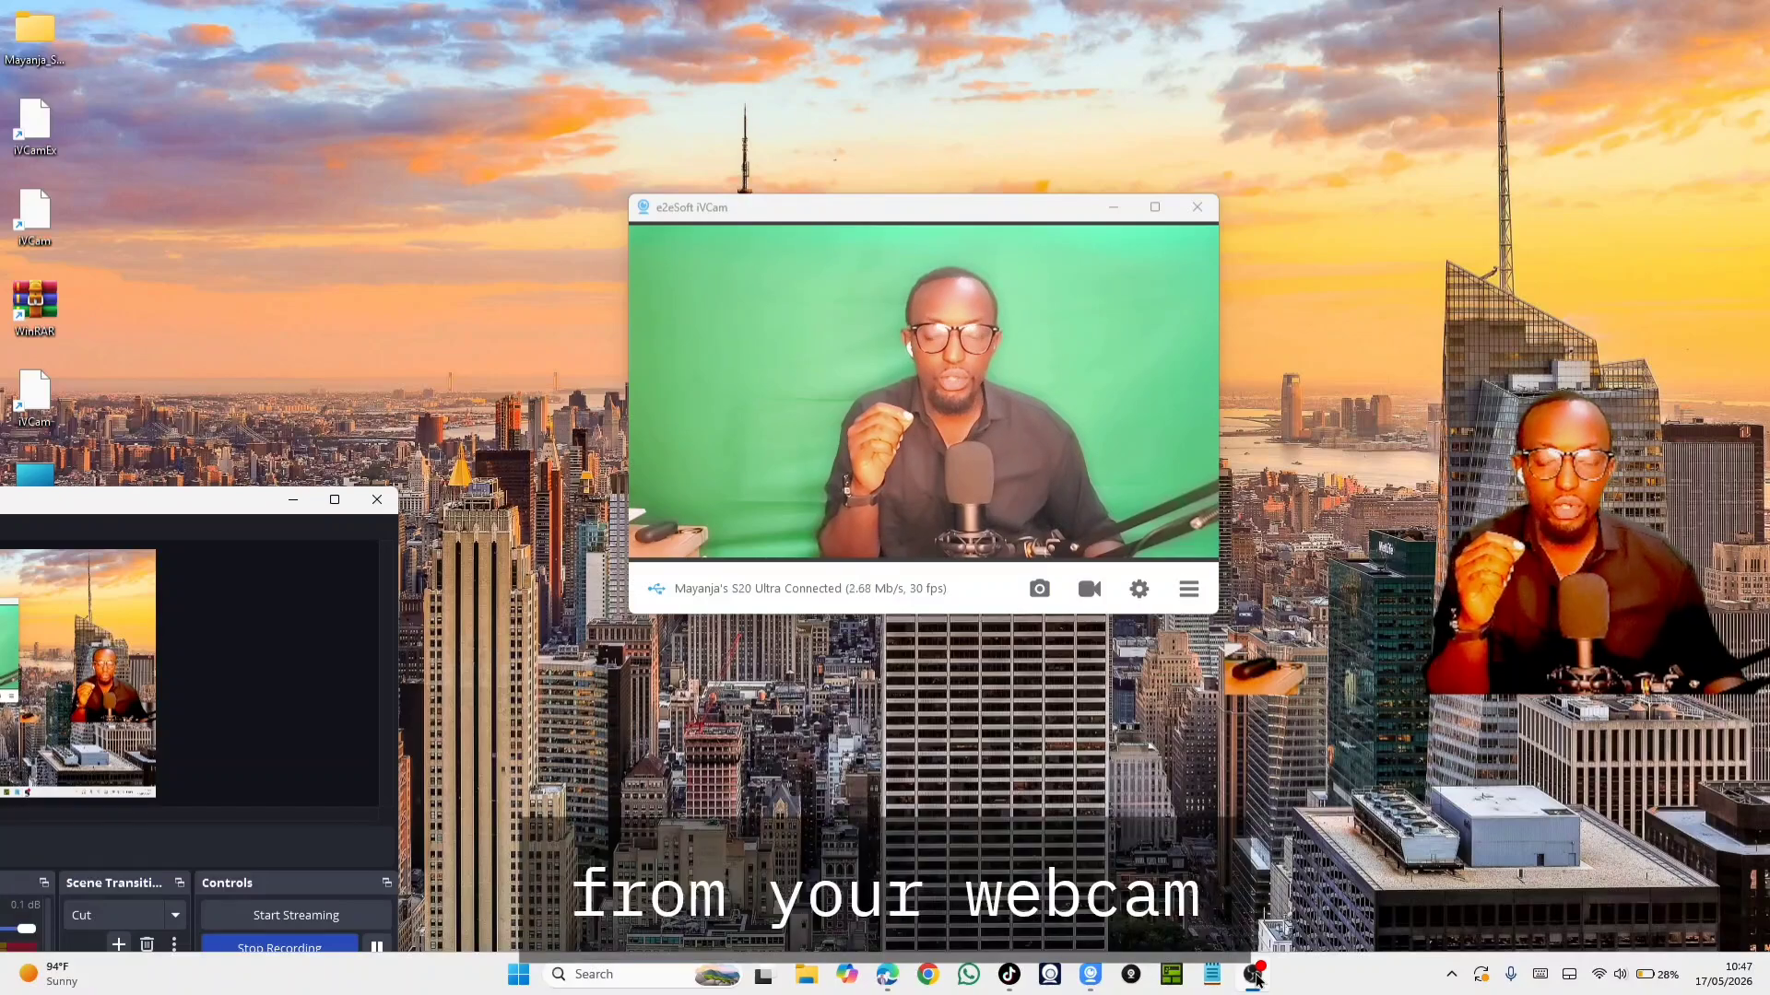